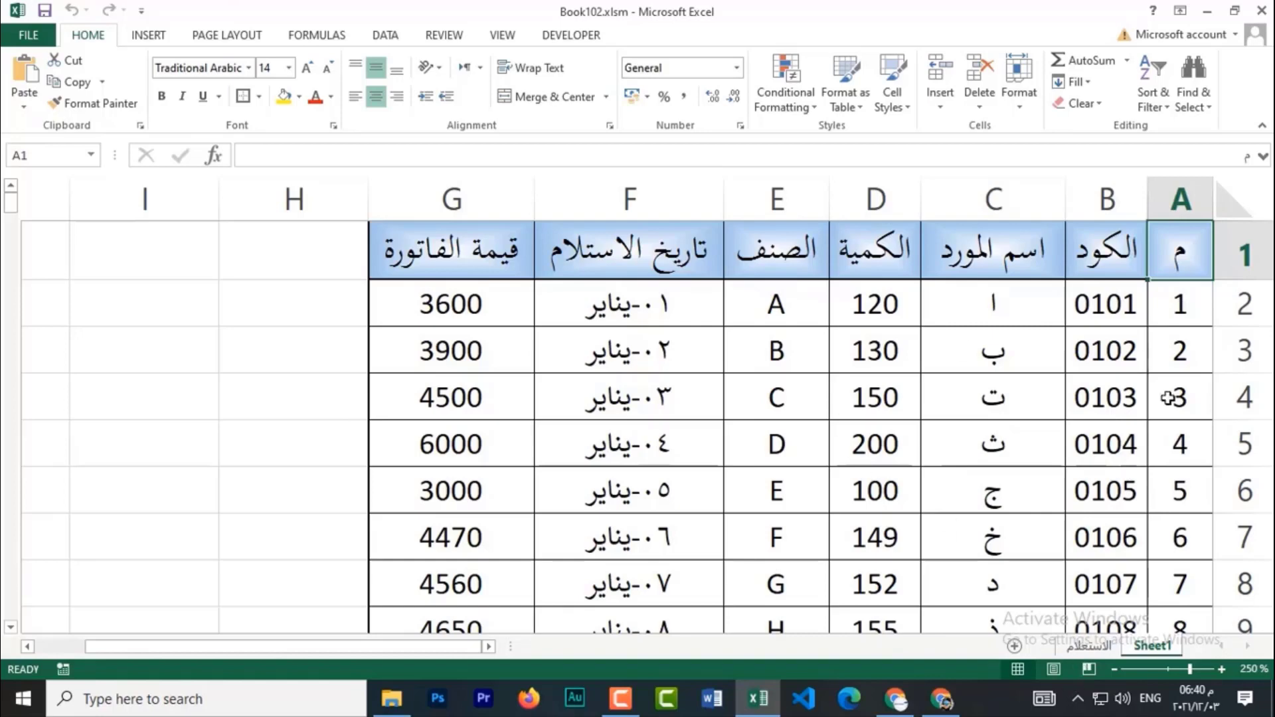
# - On the الاستعلام sheet, enter code 0104 in A2 and run the البحث search
pyautogui.click(1084, 649)
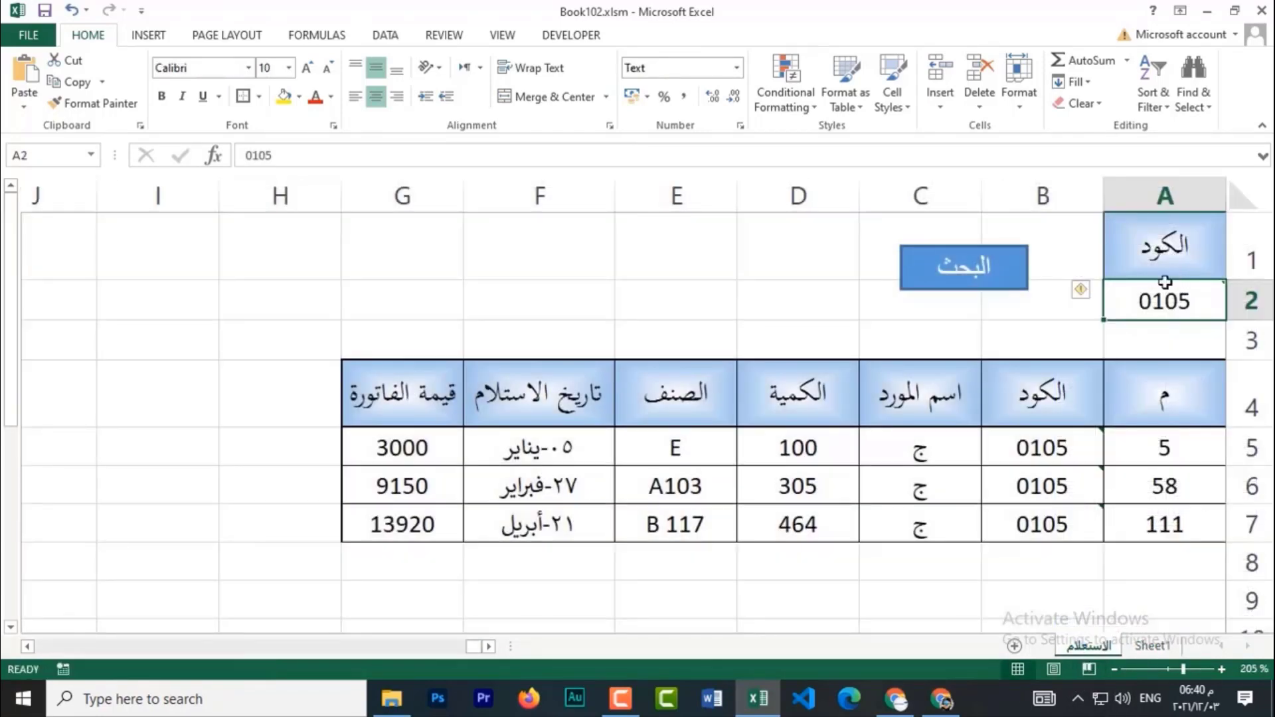
pyautogui.write('0104')
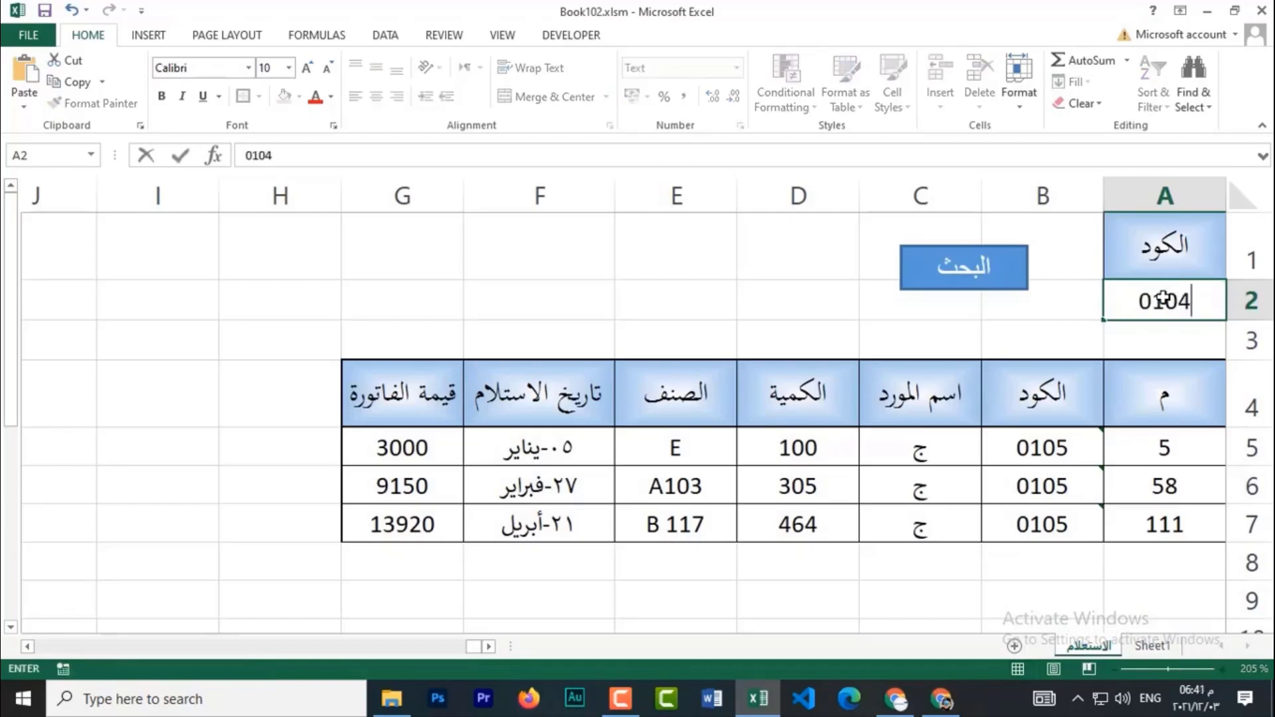
pyautogui.click(1031, 334)
pyautogui.click(971, 272)
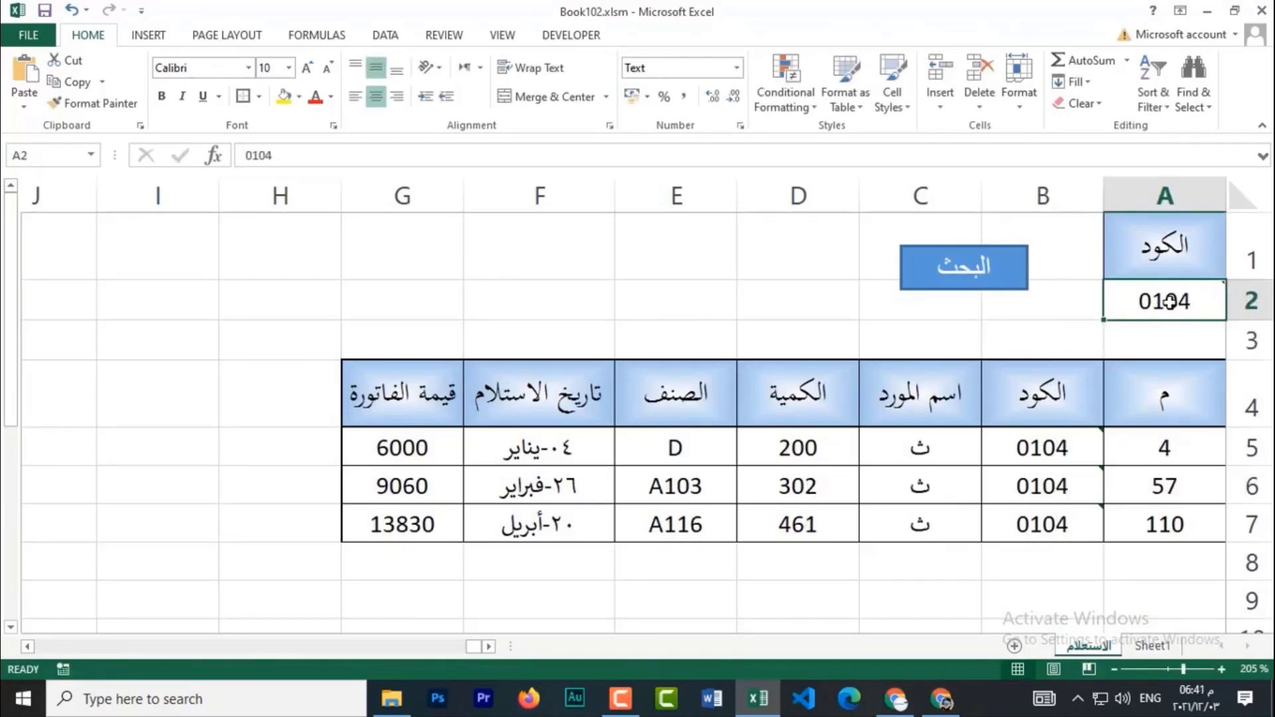
# - Change the search code in A2 to 0106 and run the البحث search again
pyautogui.click(1164, 302)
pyautogui.write('01')
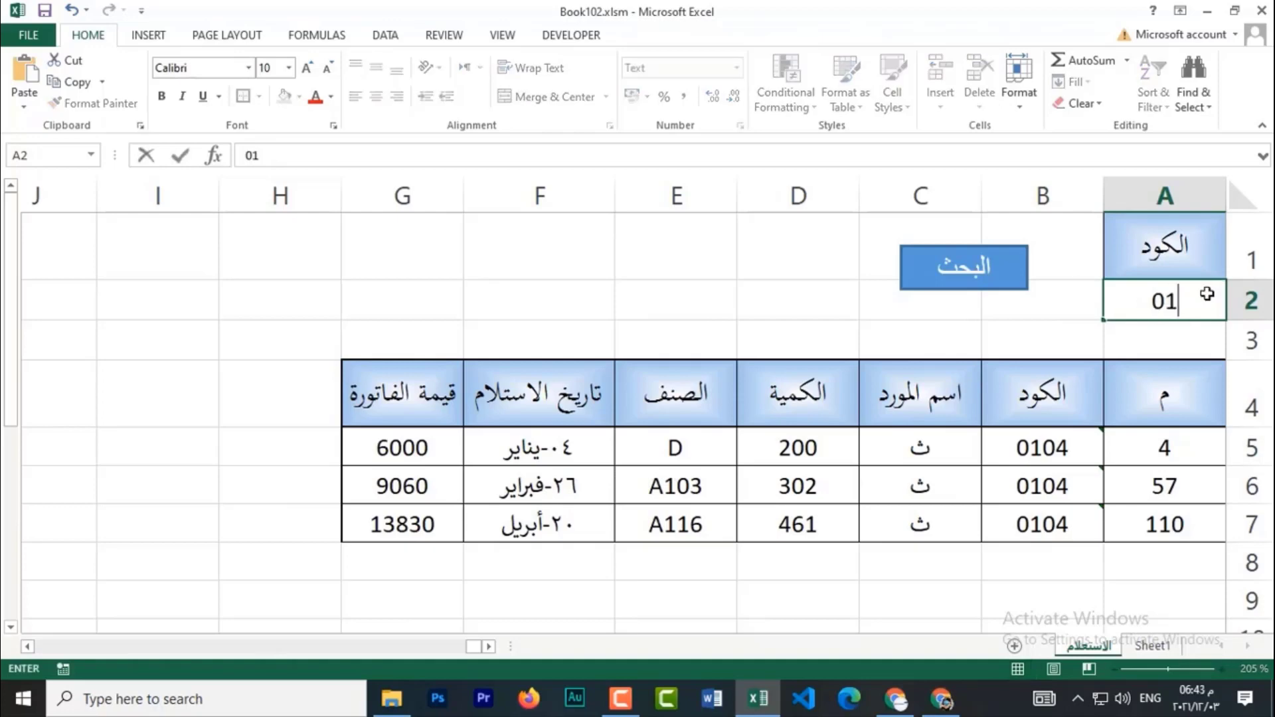
pyautogui.write('06')
pyautogui.press('Return')
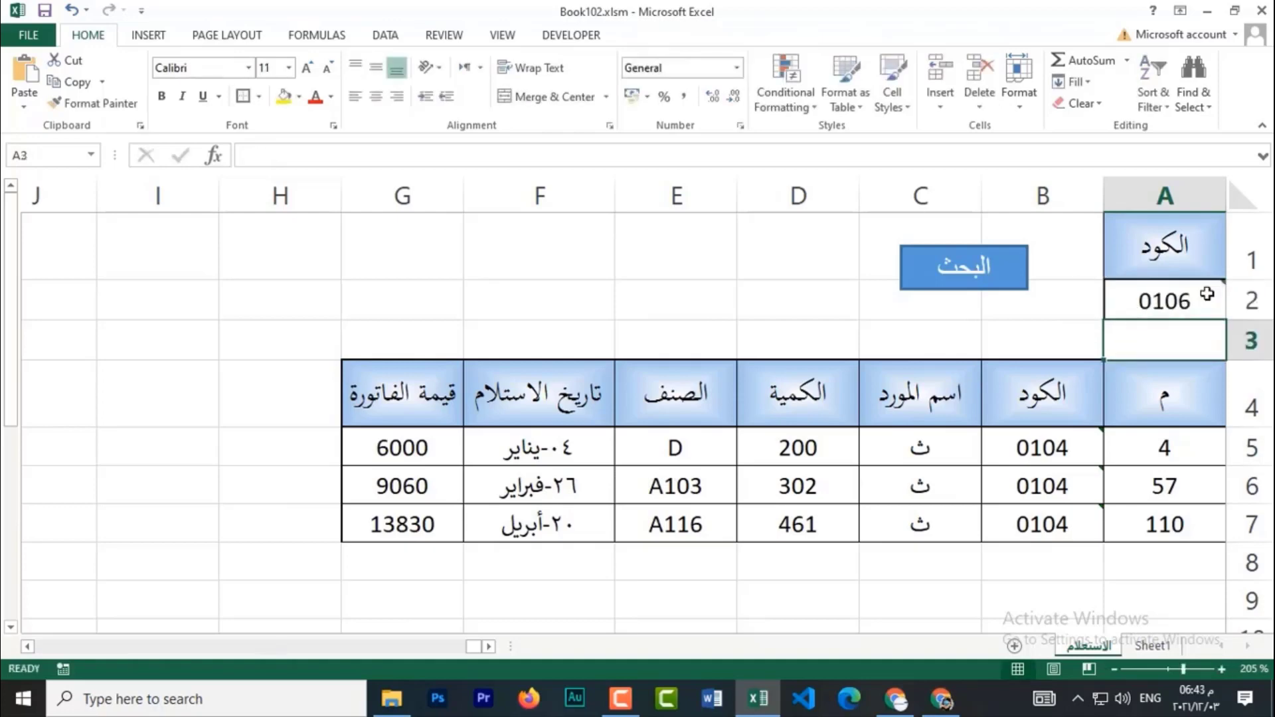
pyautogui.click(999, 290)
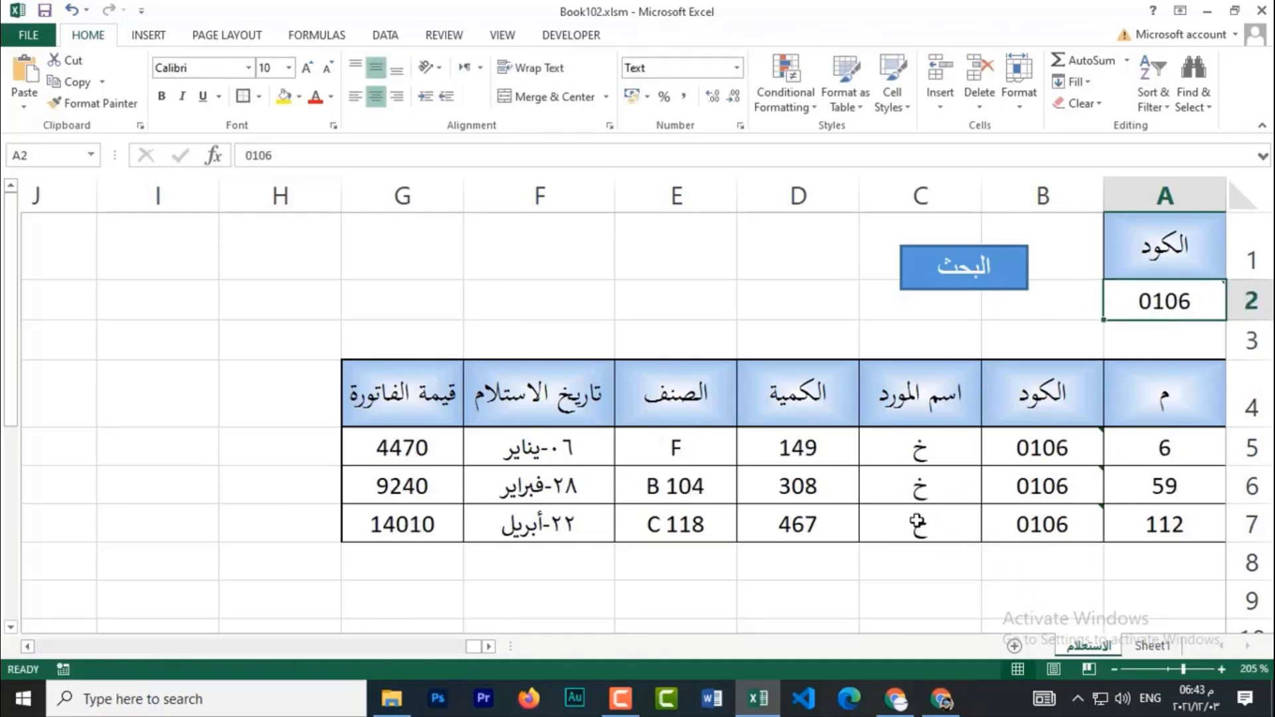
# - Add a new worksheet beside Sheet1 and set its layout to right-to-left
pyautogui.click(1152, 646)
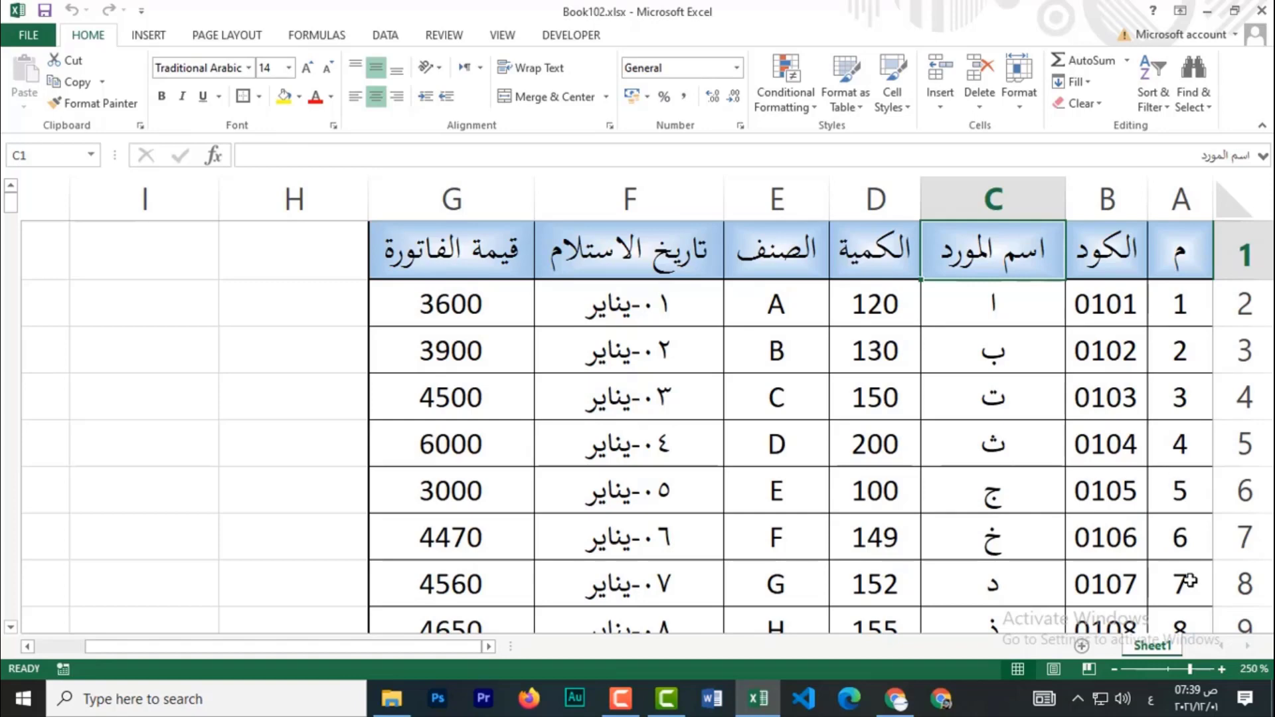
pyautogui.click(1082, 646)
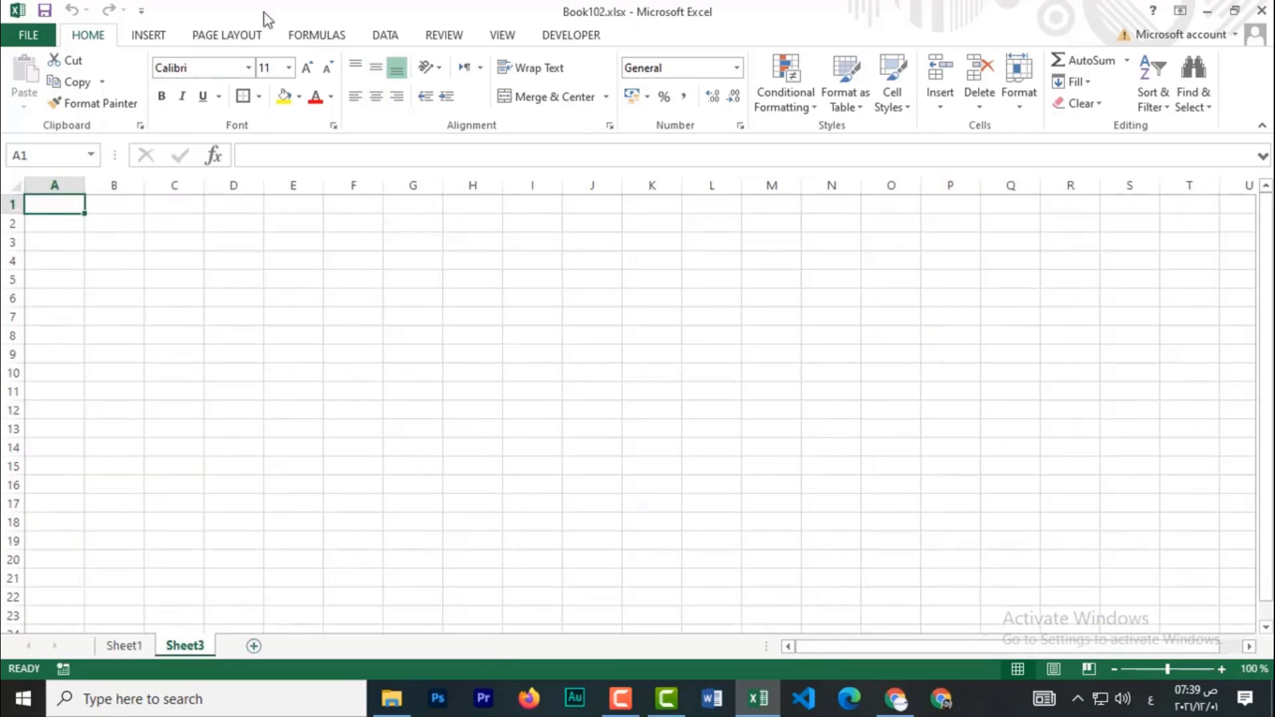
pyautogui.click(222, 36)
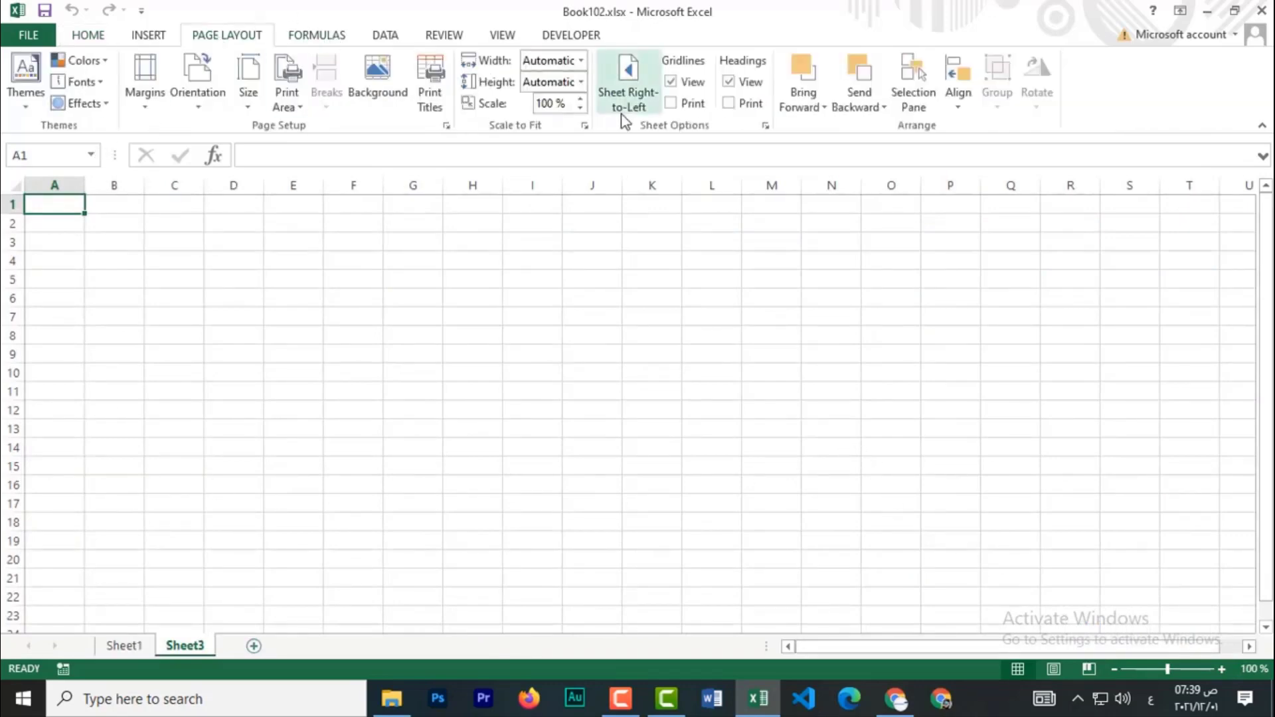
pyautogui.click(634, 93)
pyautogui.scroll(7, 857, 458)
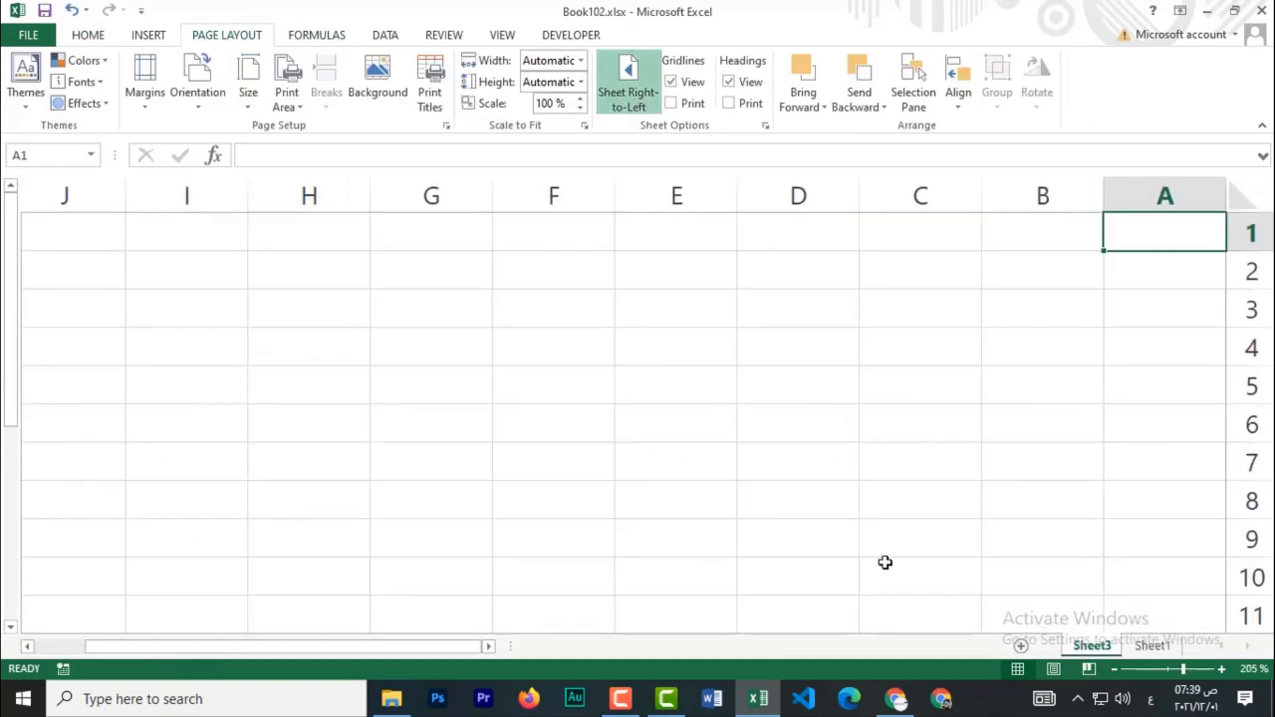
# - Rename the new worksheet as الاستعلام
pyautogui.doubleClick(1077, 645)
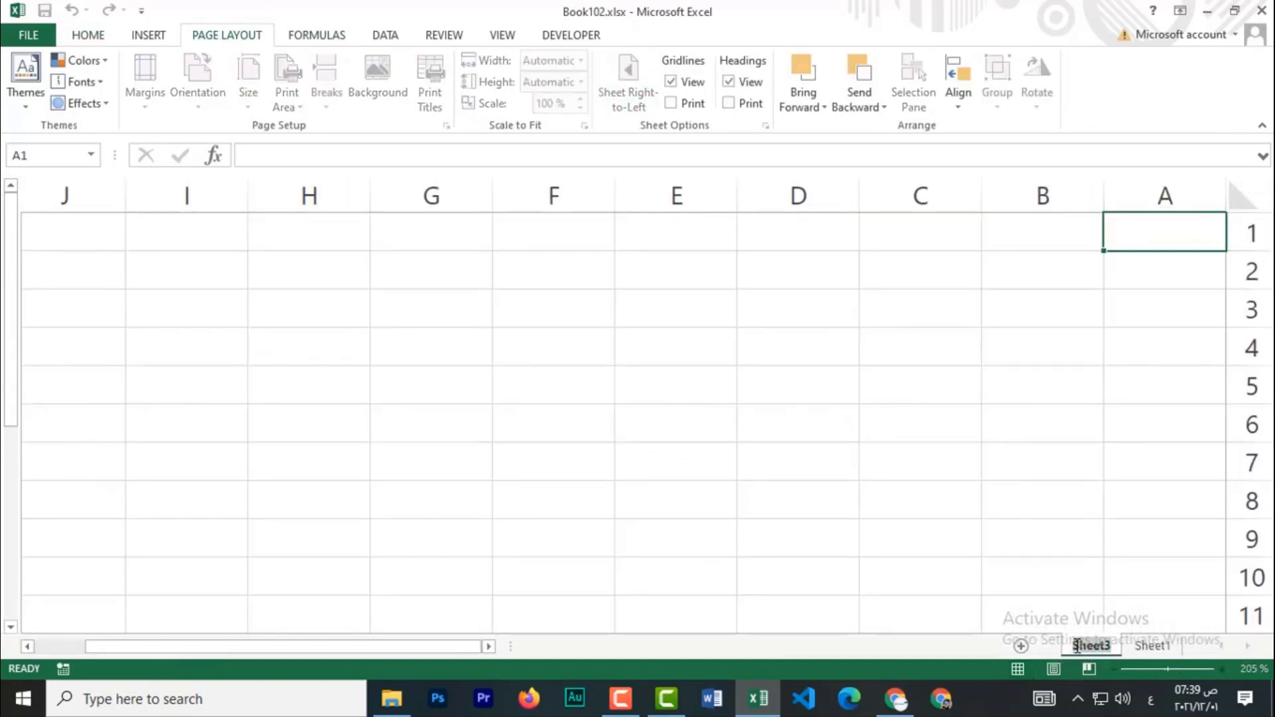
pyautogui.write('الاستعلام')
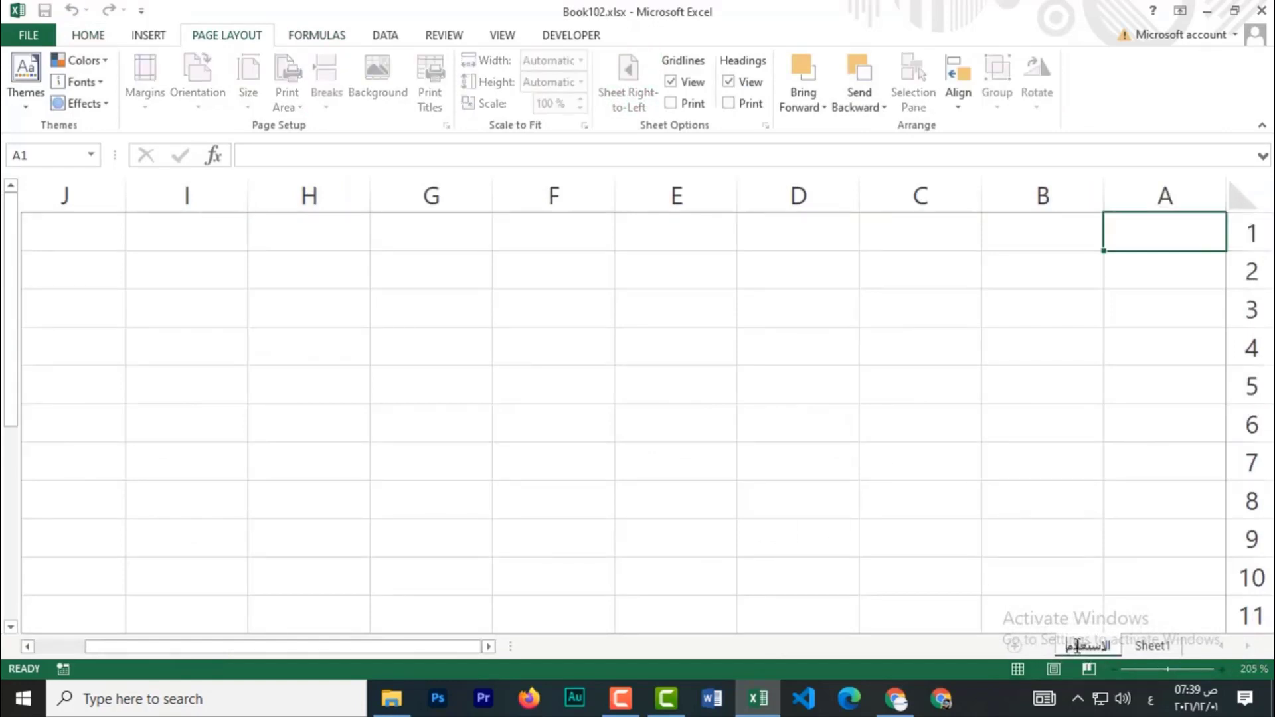
pyautogui.click(1161, 425)
# - Copy the الكود header and its first code from Sheet1 B1:B2 into A1:A2 of the الاستعلام sheet
pyautogui.click(1159, 645)
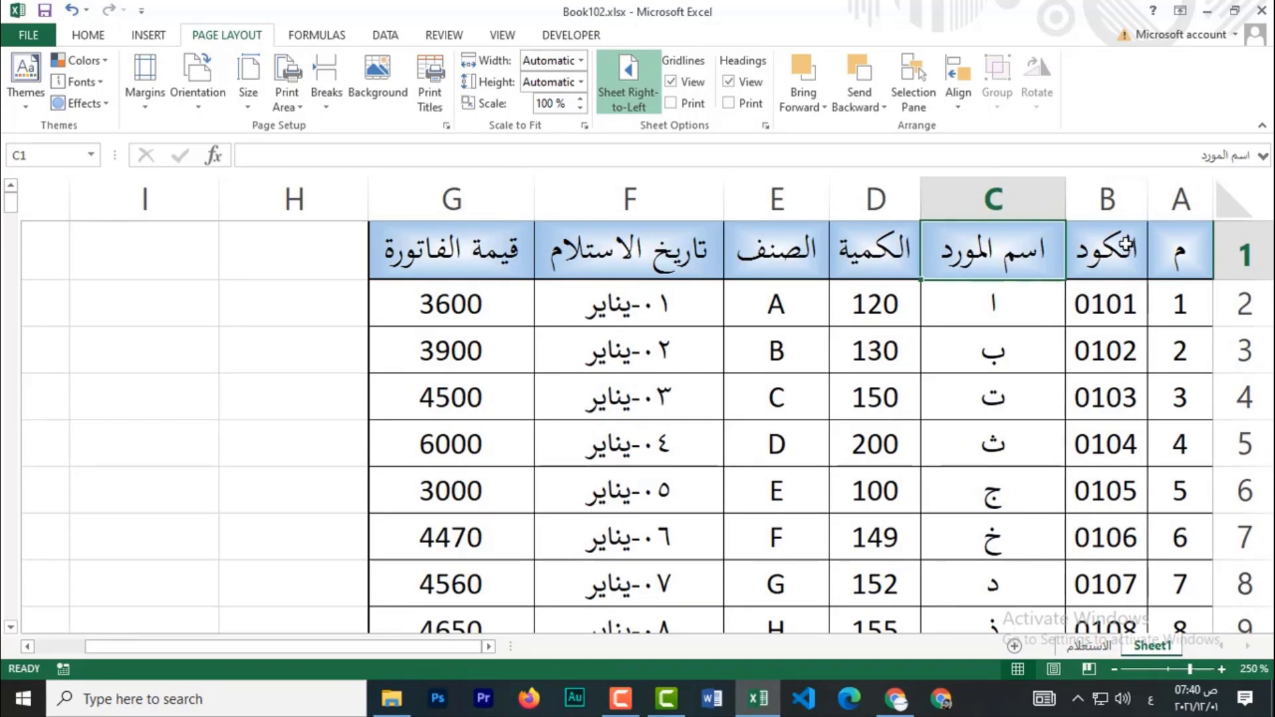
pyautogui.moveTo(1125, 246); pyautogui.dragTo(1109, 298)
pyautogui.hotkey('ctrl', 'c')
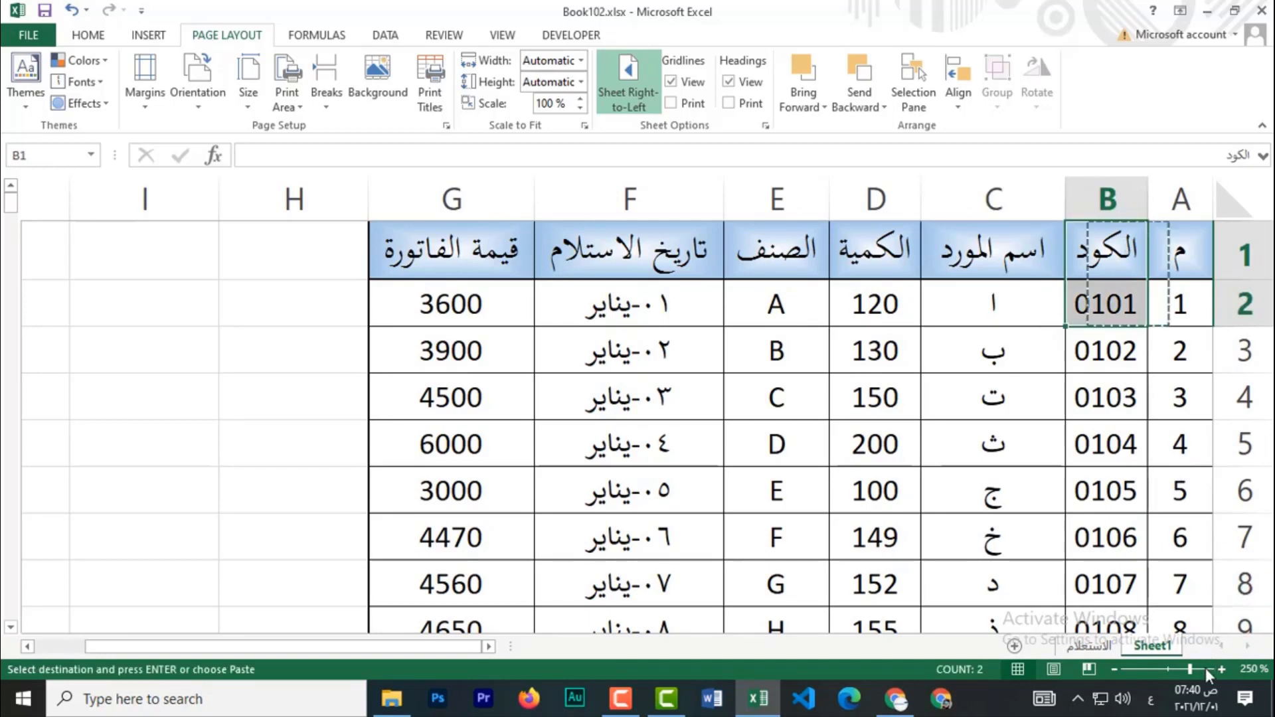
pyautogui.click(1089, 645)
pyautogui.hotkey('ctrl', 'v')
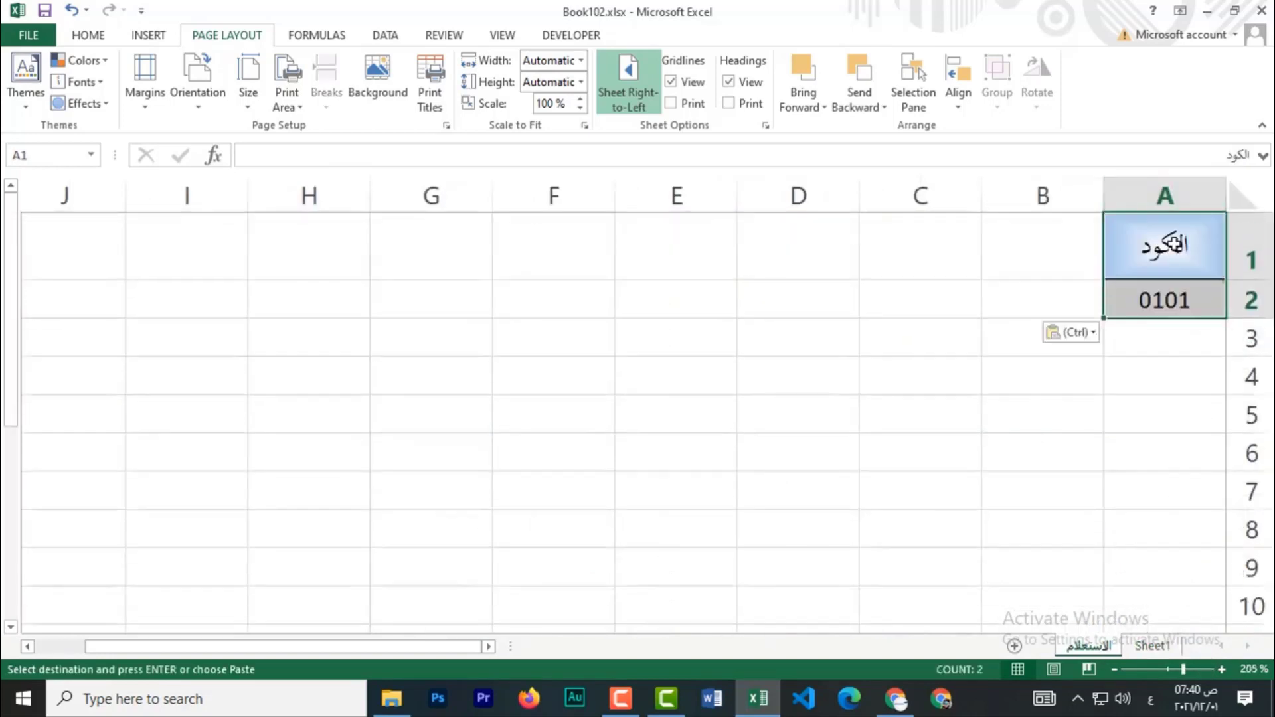
pyautogui.click(1172, 342)
pyautogui.click(1176, 251)
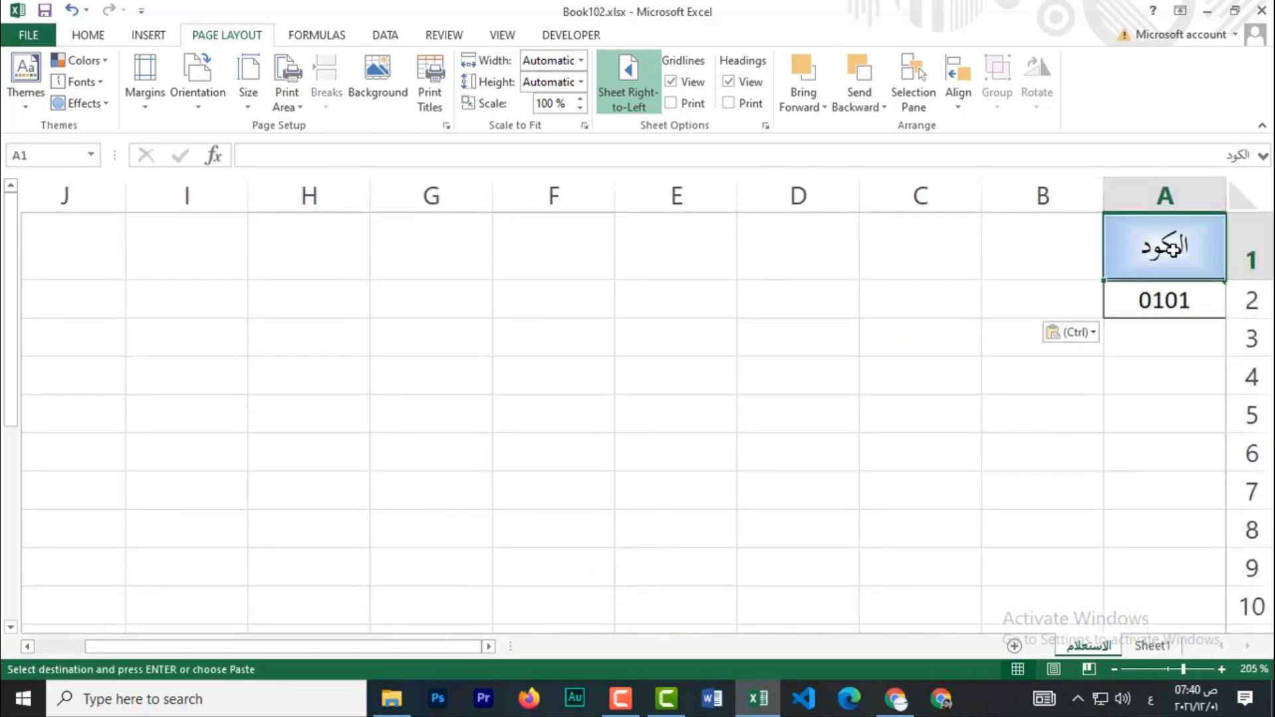
pyautogui.press('BackSpace')
pyautogui.press('Escape')
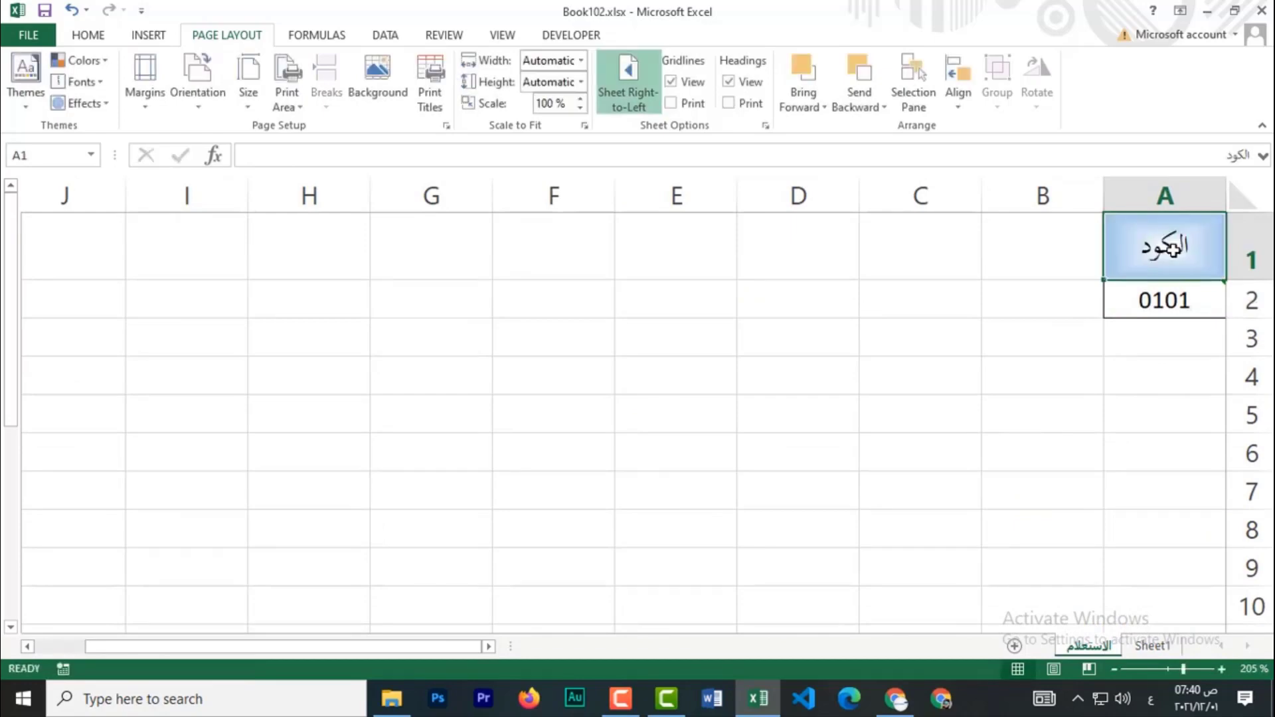
pyautogui.click(1152, 645)
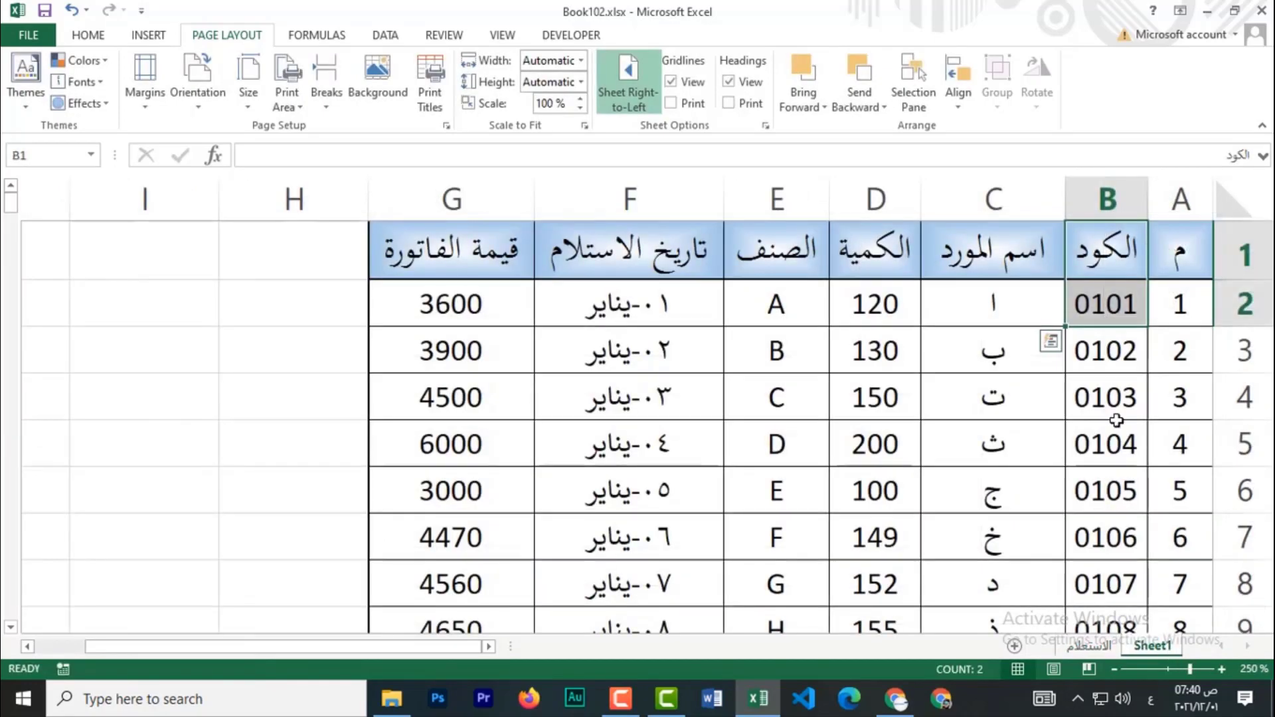
pyautogui.click(1105, 266)
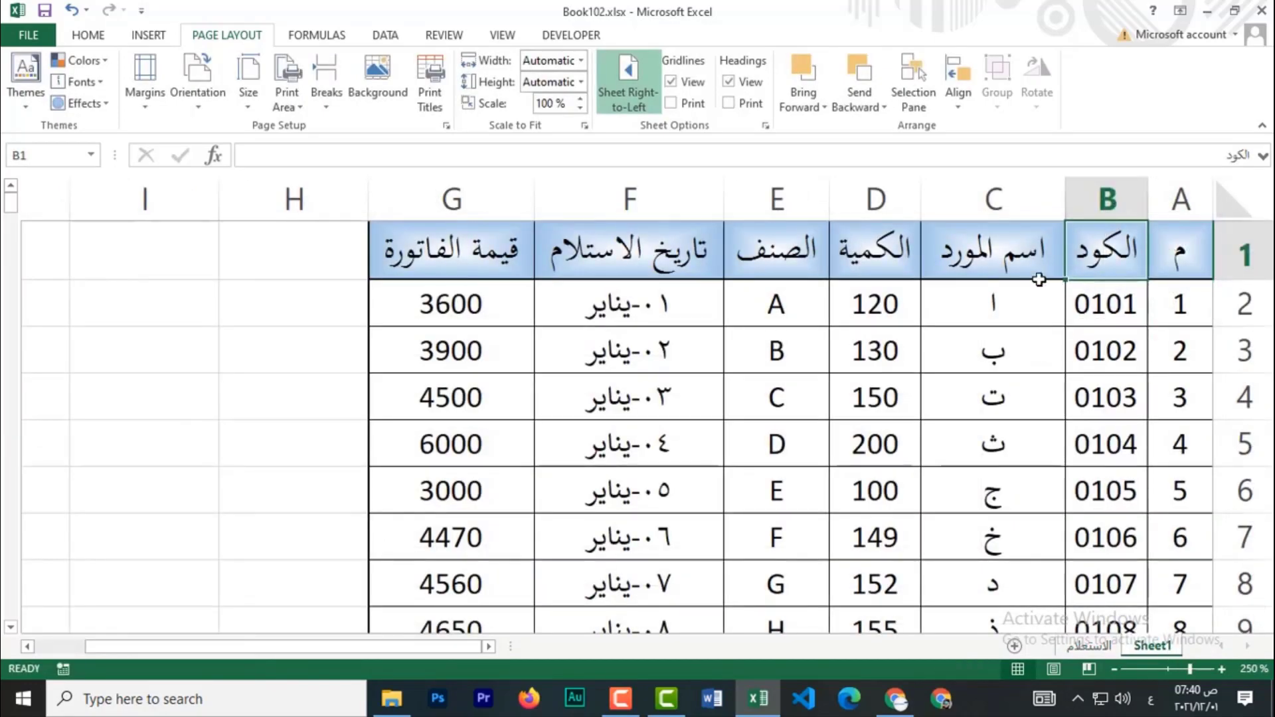
pyautogui.click(1089, 645)
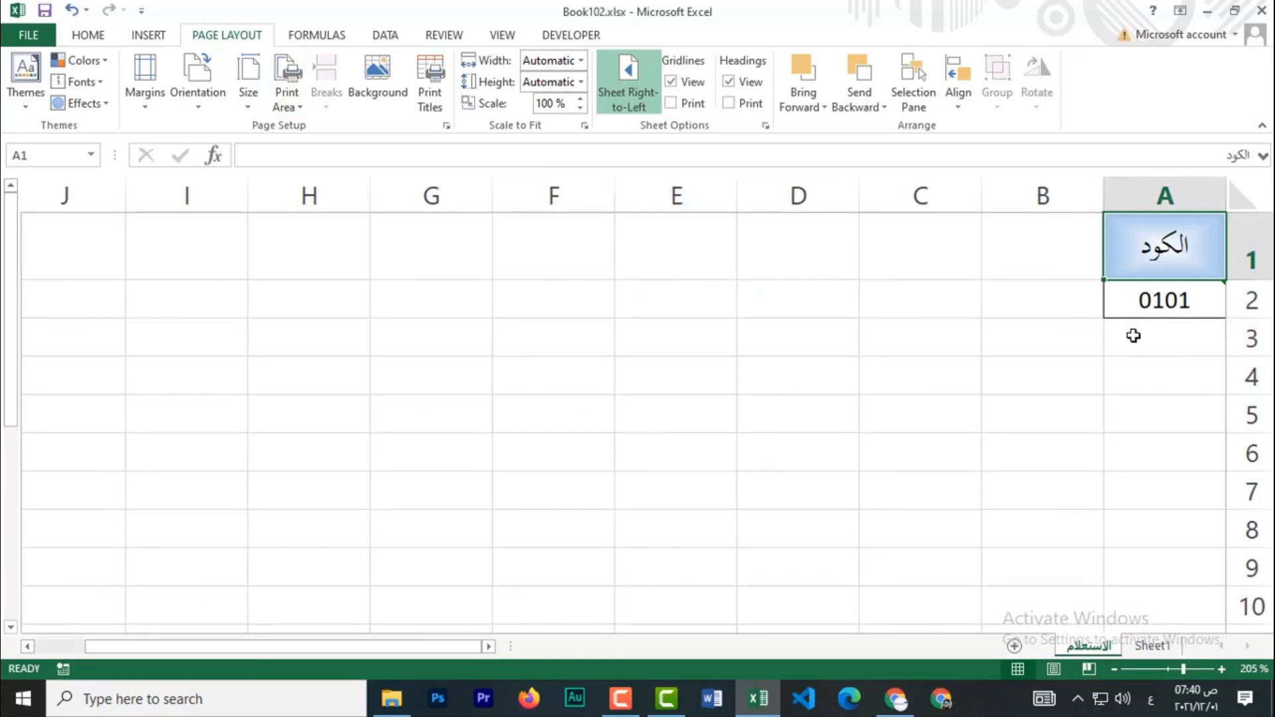
# - Copy the header row A1:G1 from Sheet1 into the الاستعلام sheet starting at A4
pyautogui.click(1179, 375)
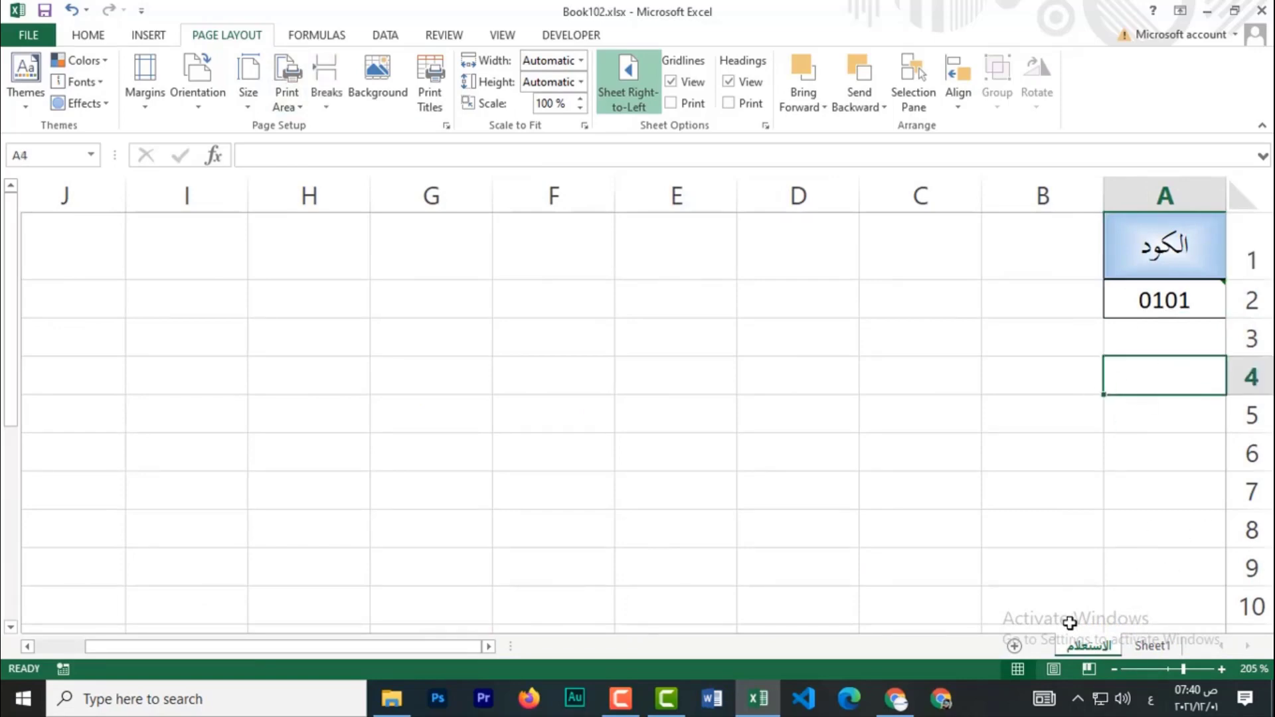
pyautogui.click(1152, 646)
pyautogui.moveTo(1175, 253); pyautogui.dragTo(458, 250)
pyautogui.hotkey('ctrl', 'c')
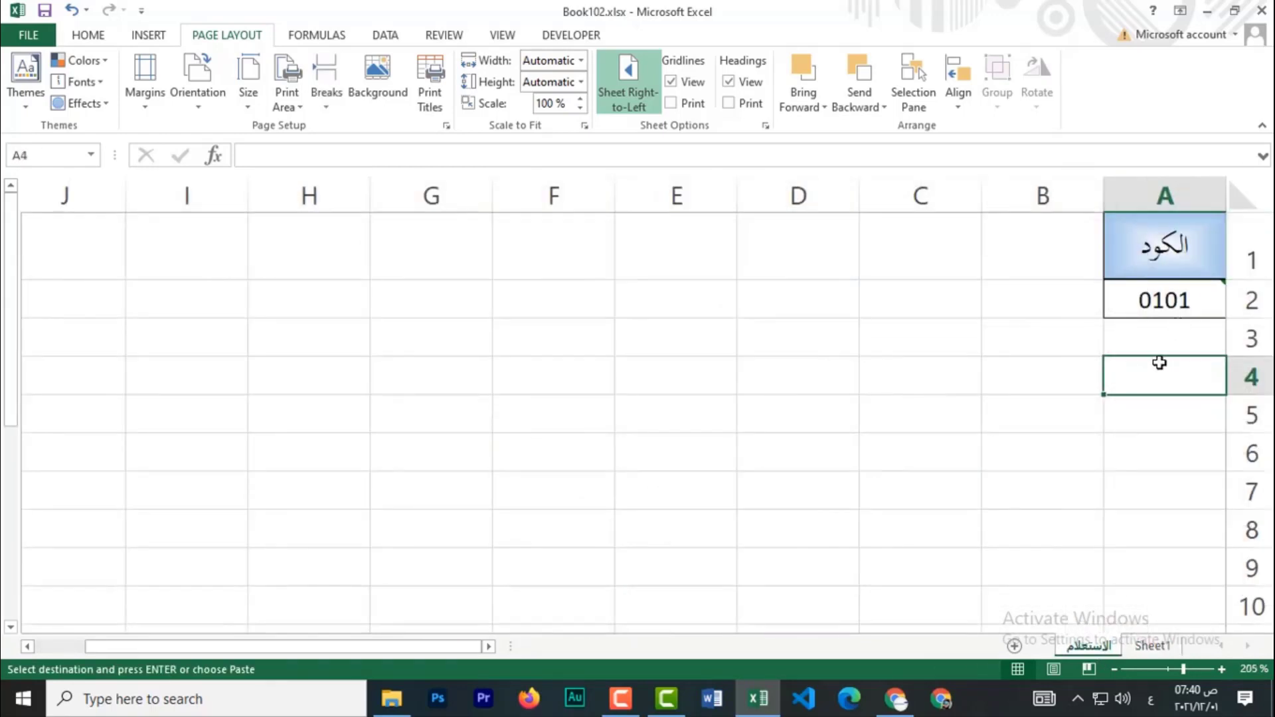
pyautogui.hotkey('ctrl', 'v')
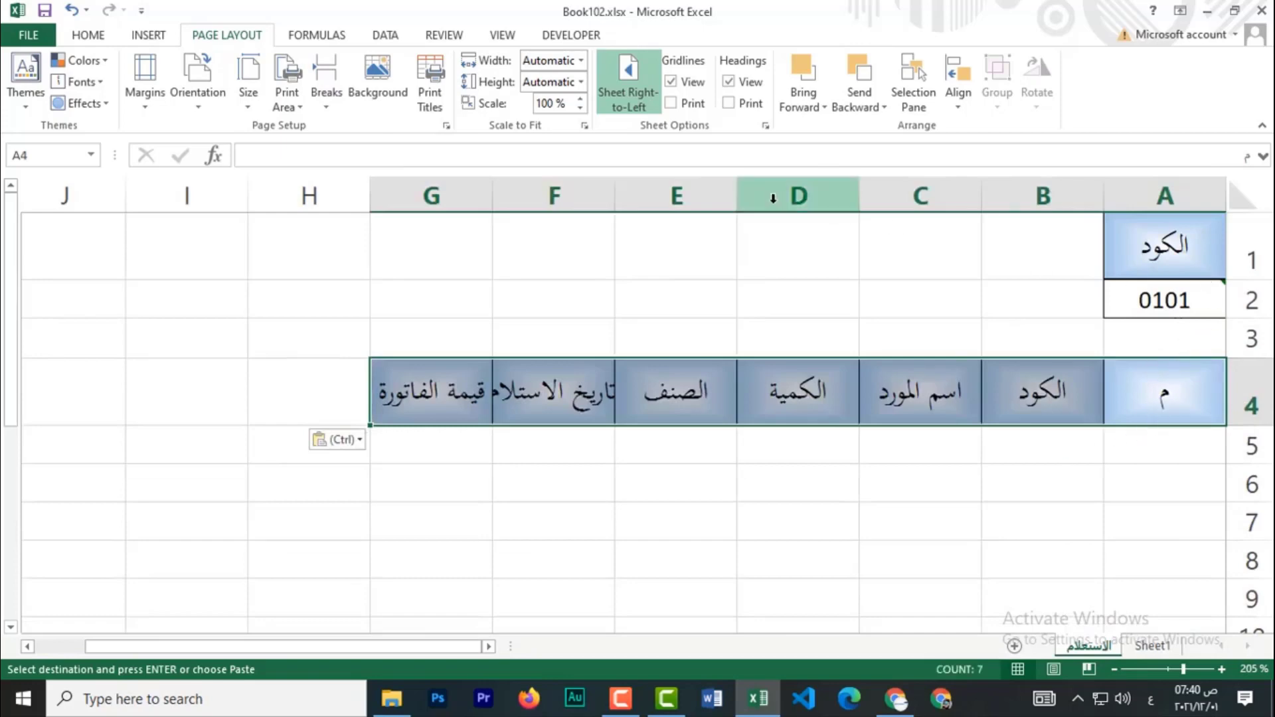
# - Autofit column F on the الاستعلام sheet to the تاريخ الاستلام header
pyautogui.click(497, 187)
pyautogui.doubleClick(492, 192)
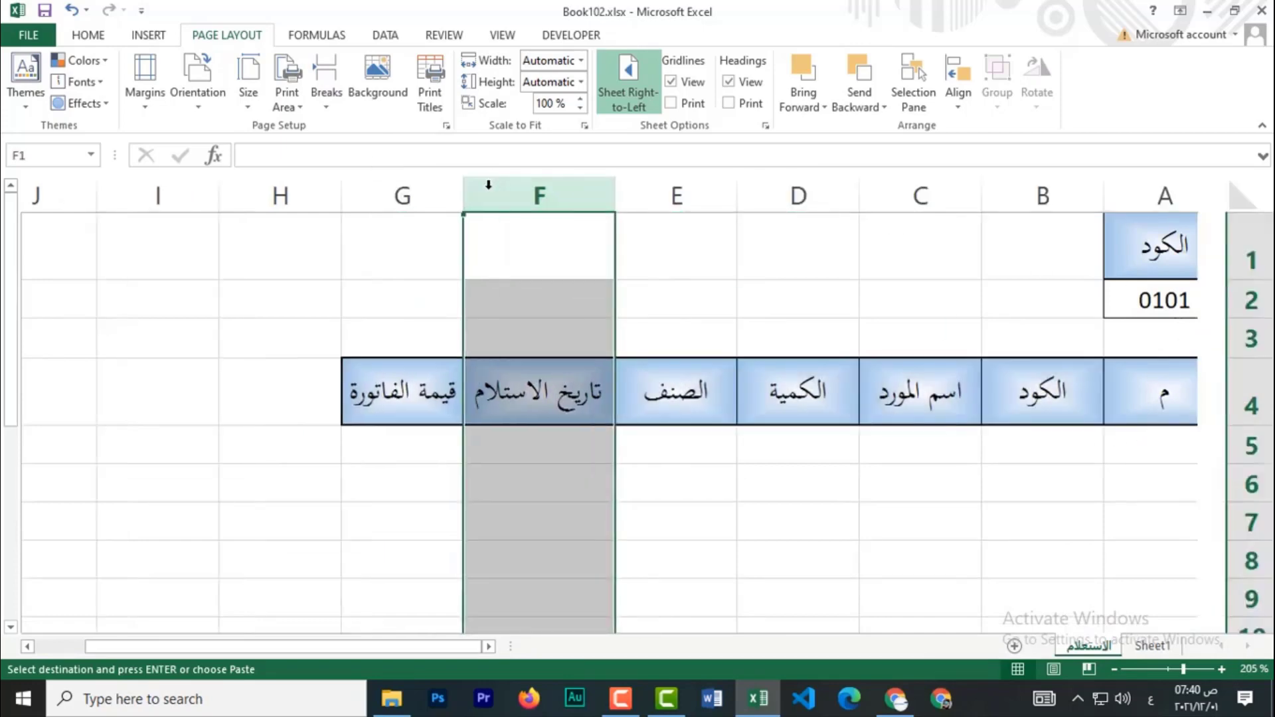
pyautogui.click(1187, 440)
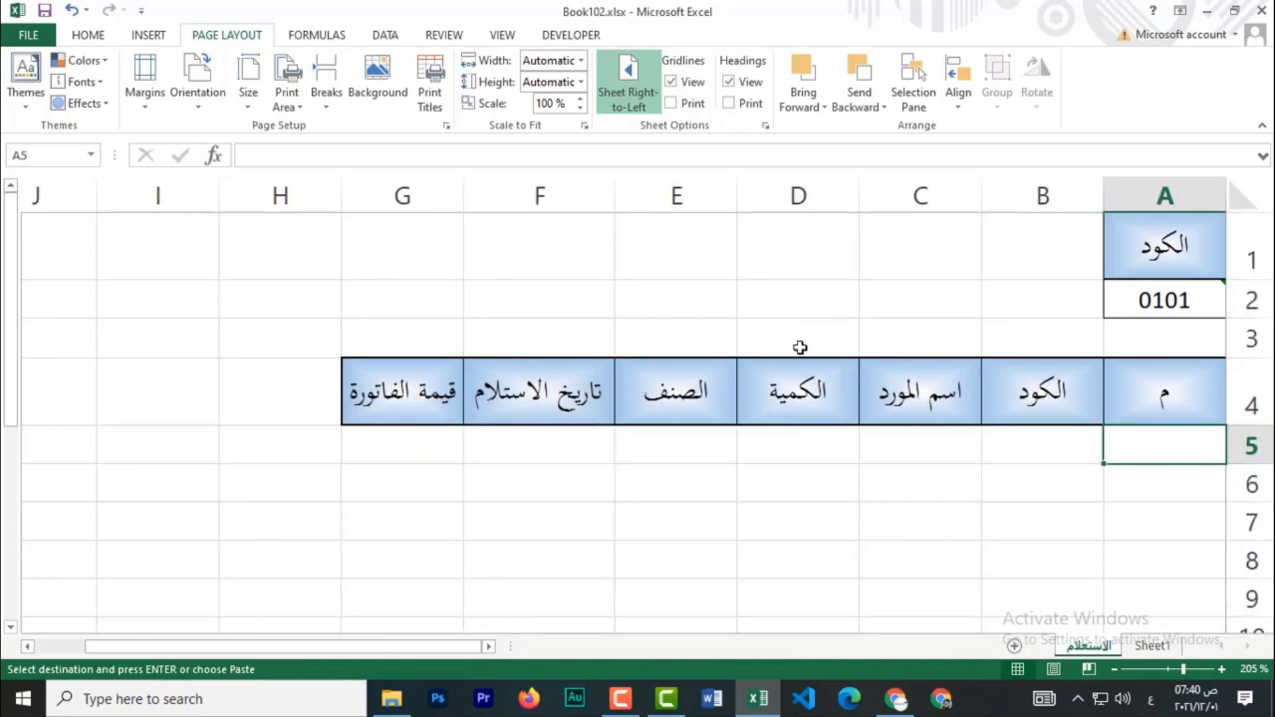
# - Start recording a macro named search, stored in This Workbook
pyautogui.click(94, 36)
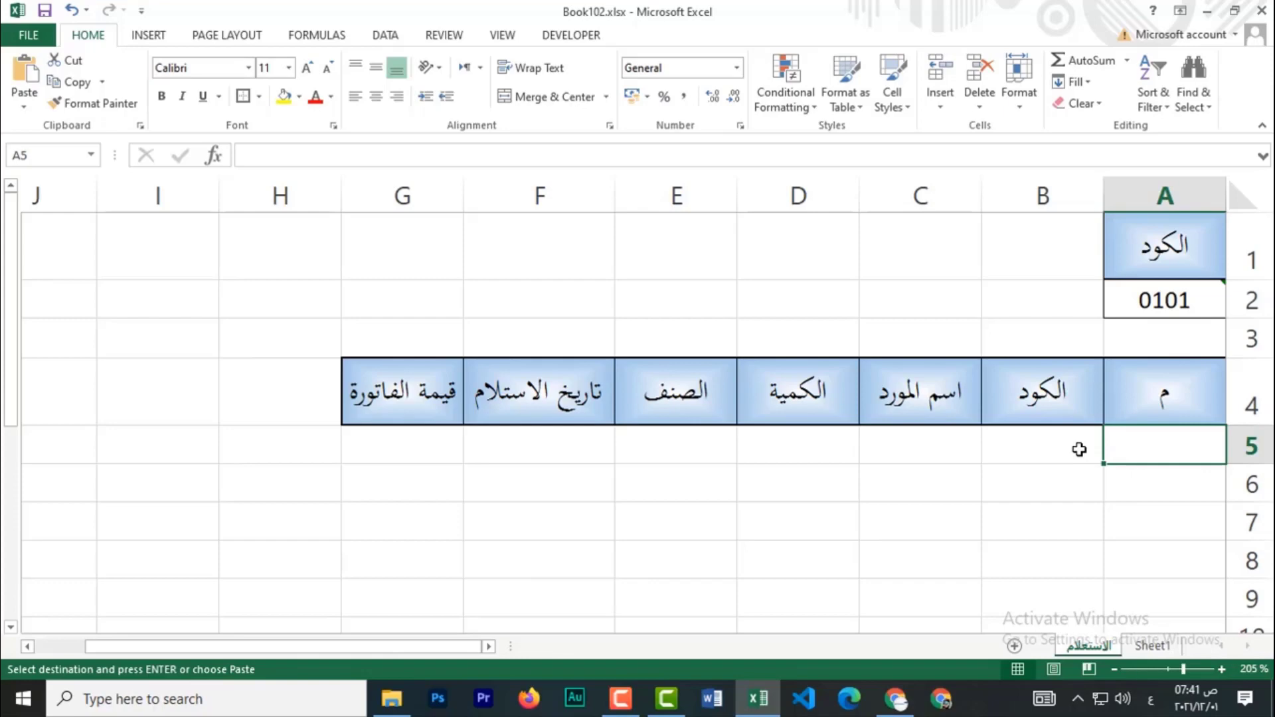
pyautogui.click(585, 36)
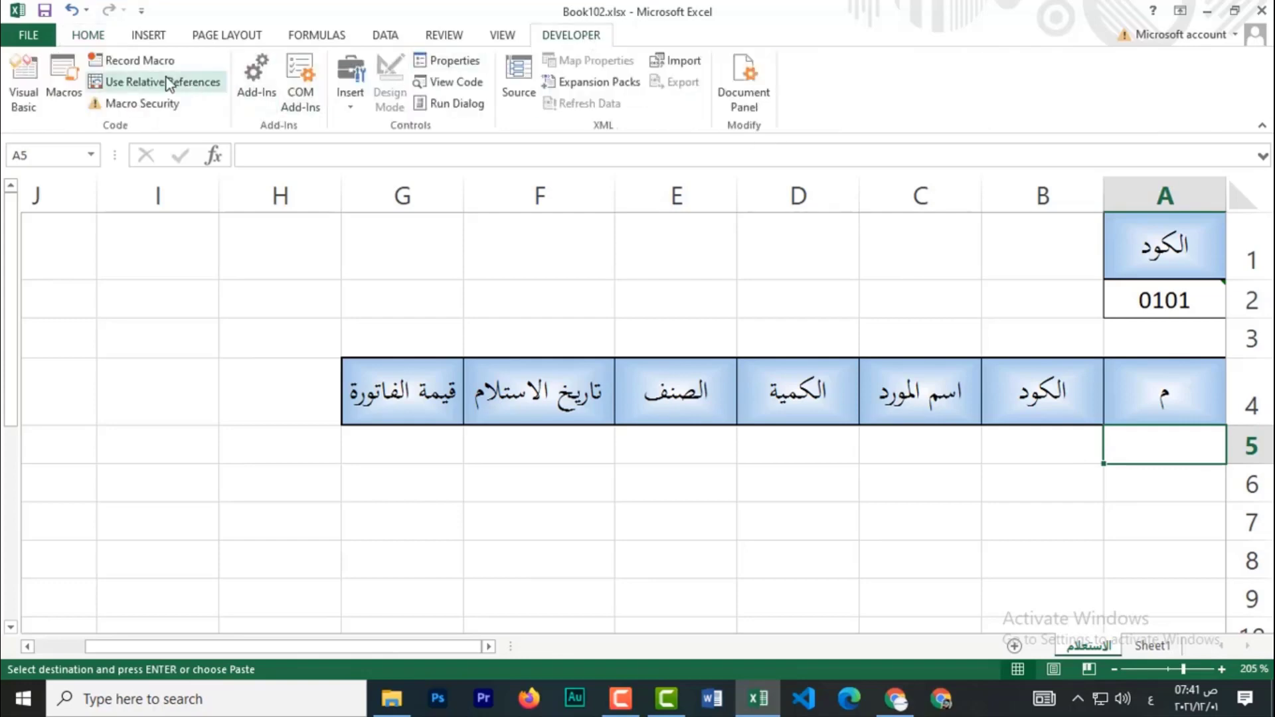
pyautogui.click(153, 65)
pyautogui.click(377, 192)
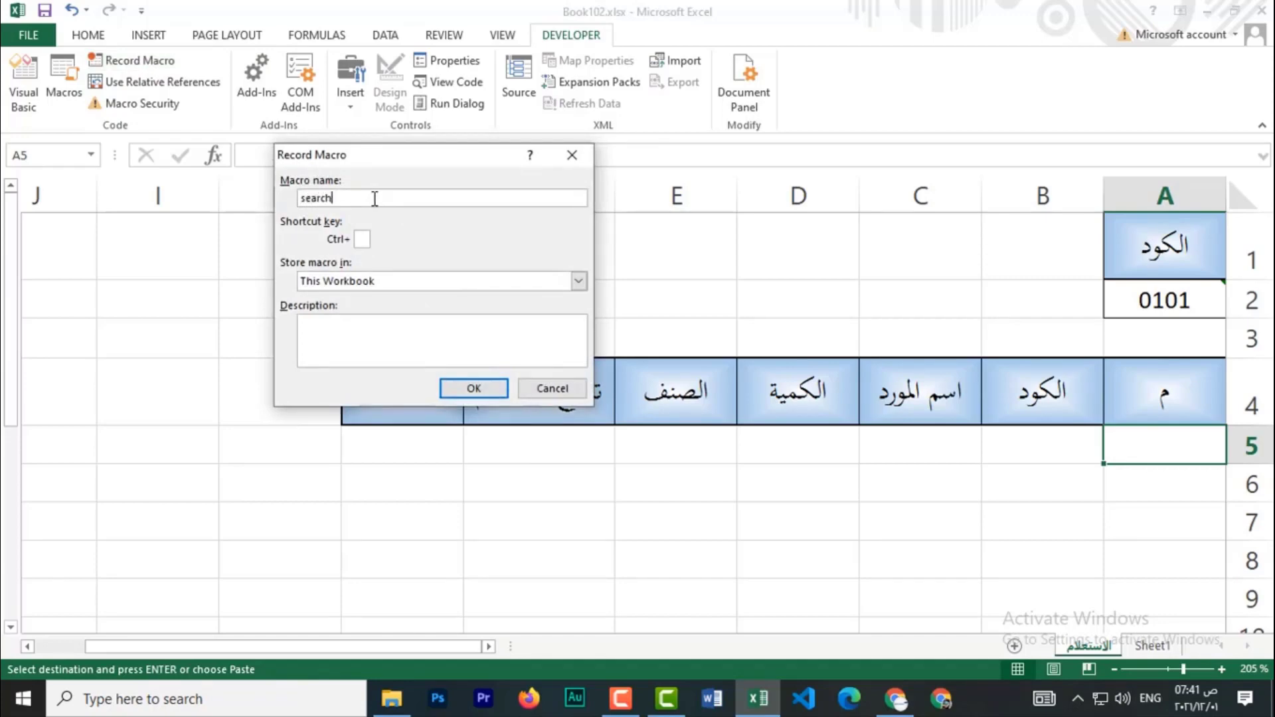
pyautogui.press('Tab')
pyautogui.click(473, 388)
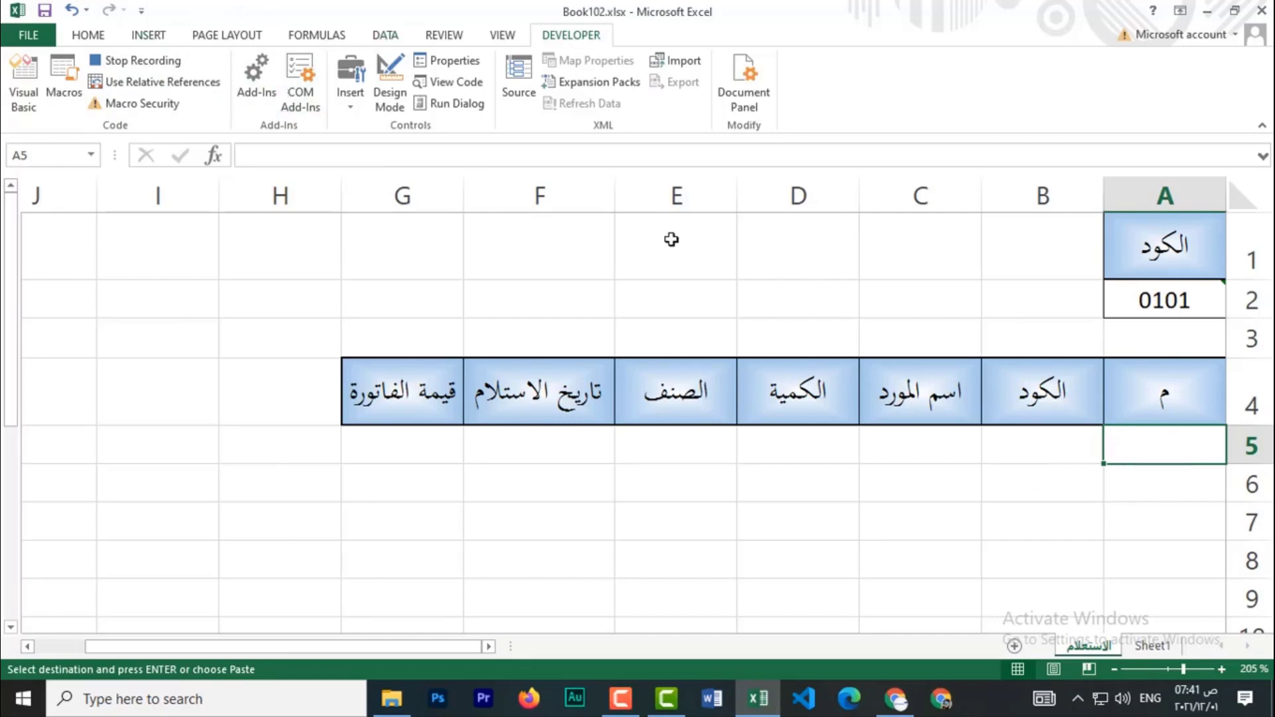
# - Select A2, start an Advanced Filter and set it to copy the results to another location
pyautogui.press('Up')
pyautogui.press('Up')
pyautogui.press('Up')
pyautogui.click(385, 35)
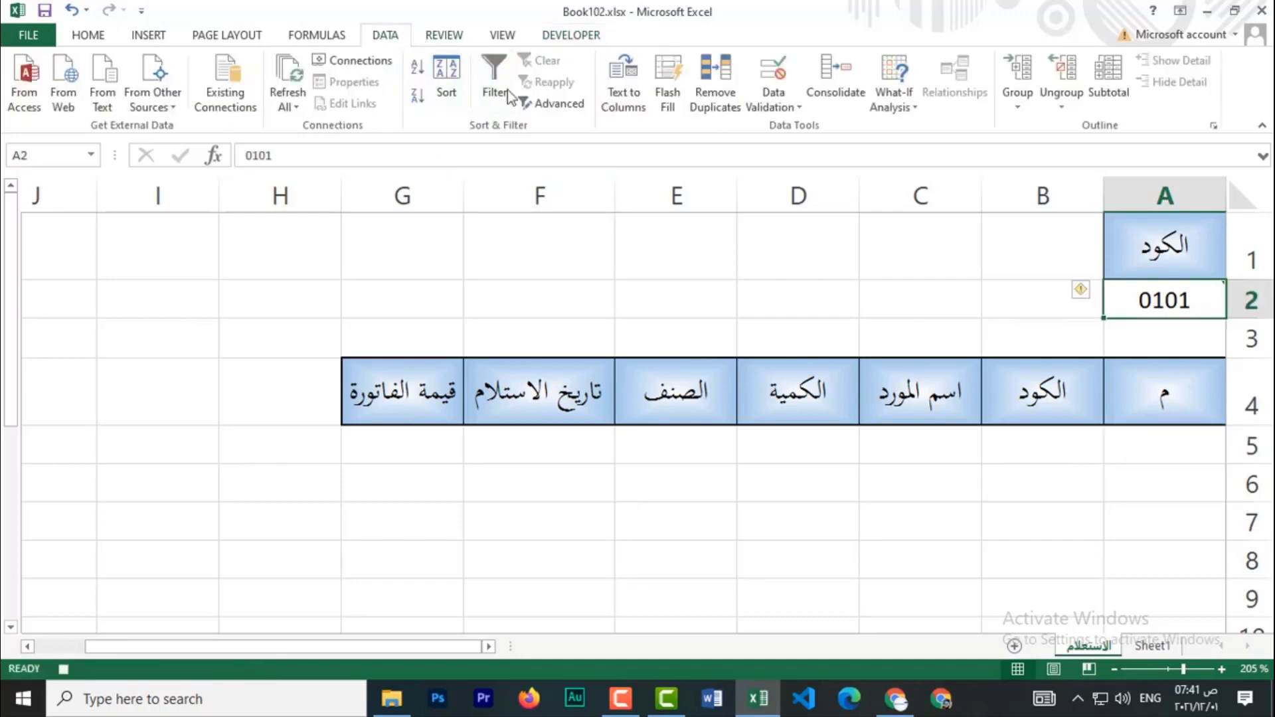
pyautogui.click(558, 104)
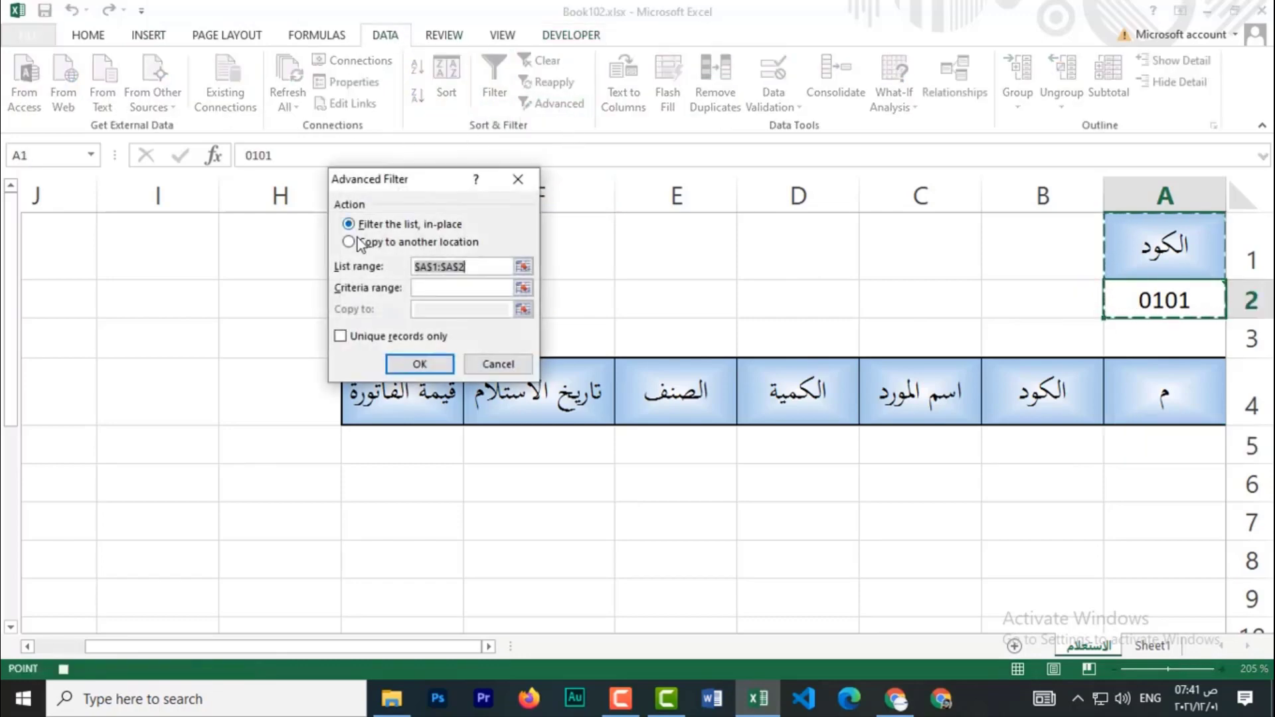
pyautogui.moveTo(377, 189); pyautogui.dragTo(492, 212)
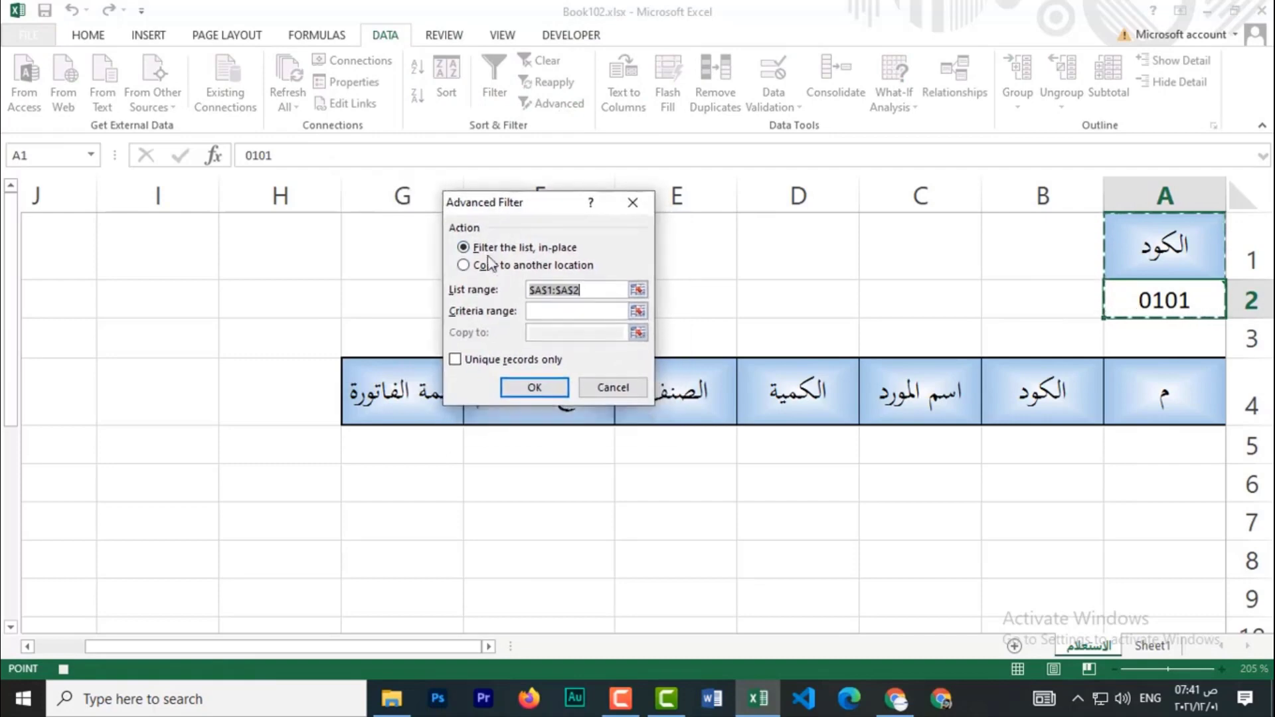
pyautogui.click(463, 265)
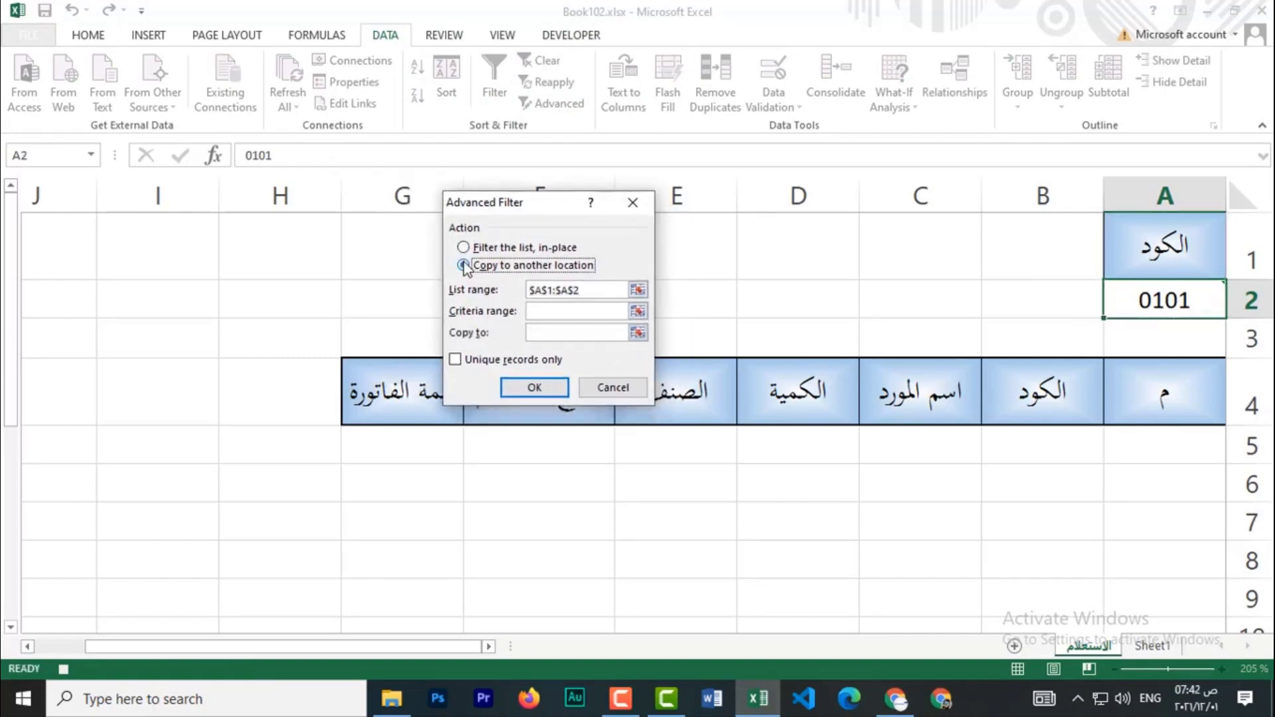
# - Clear the prefilled list range in the Advanced Filter settings
pyautogui.click(567, 310)
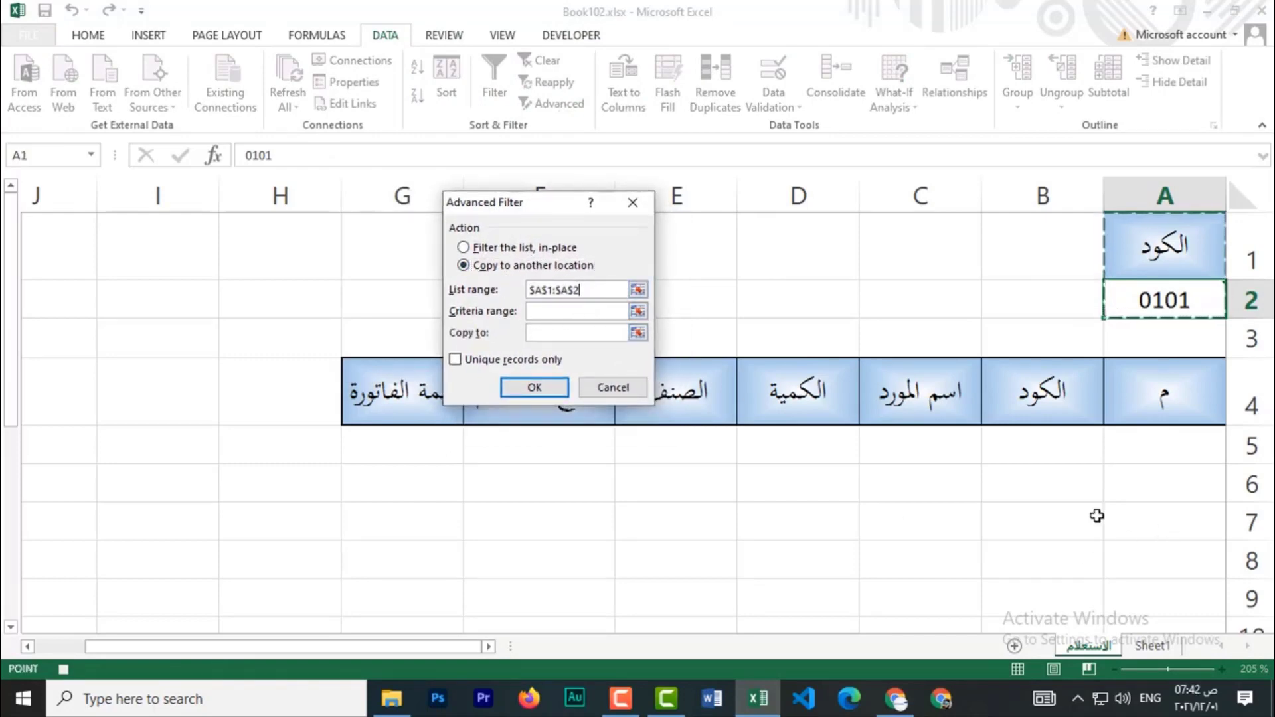
pyautogui.press('BackSpace')
pyautogui.press('BackSpace')
pyautogui.press('BackSpace')
pyautogui.press('BackSpace')
pyautogui.press('BackSpace')
pyautogui.press('BackSpace')
pyautogui.press('BackSpace')
pyautogui.press('BackSpace')
pyautogui.press('BackSpace')
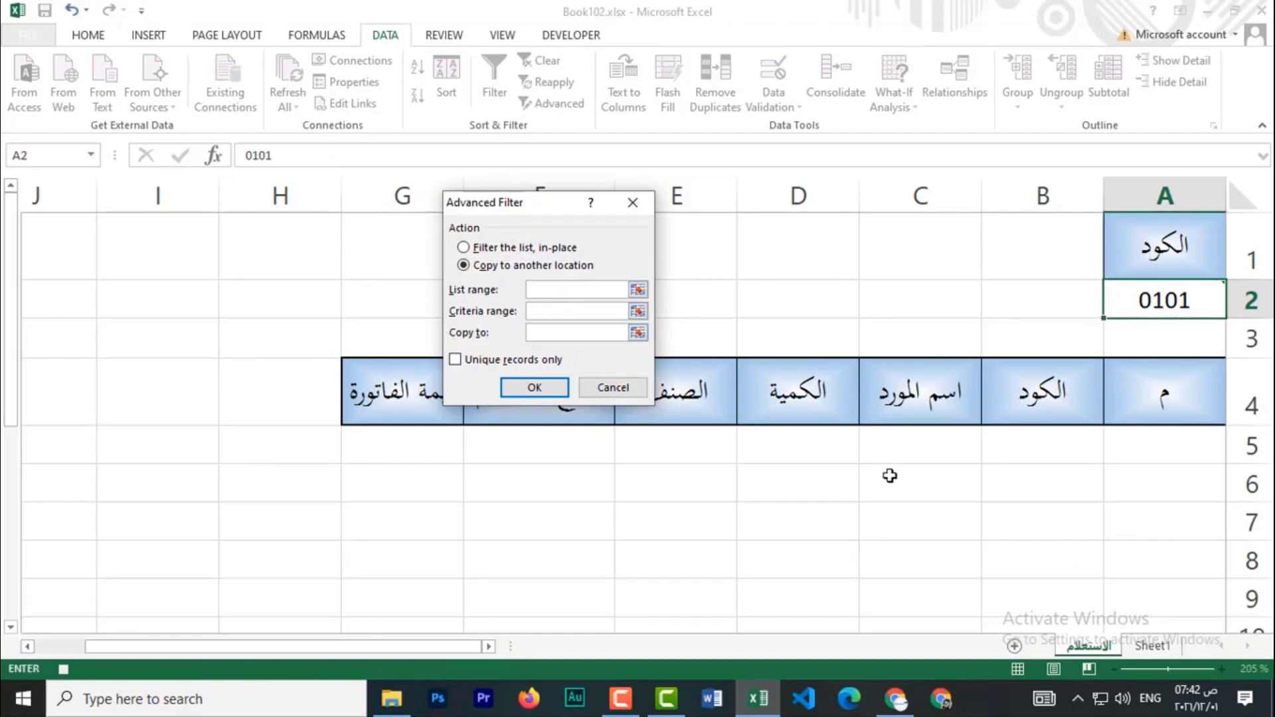
# - Set the Advanced Filter list range to Sheet1!$A$1:$G$160 and the criteria range to A1:A2 on the الاستعلام sheet
pyautogui.click(1151, 645)
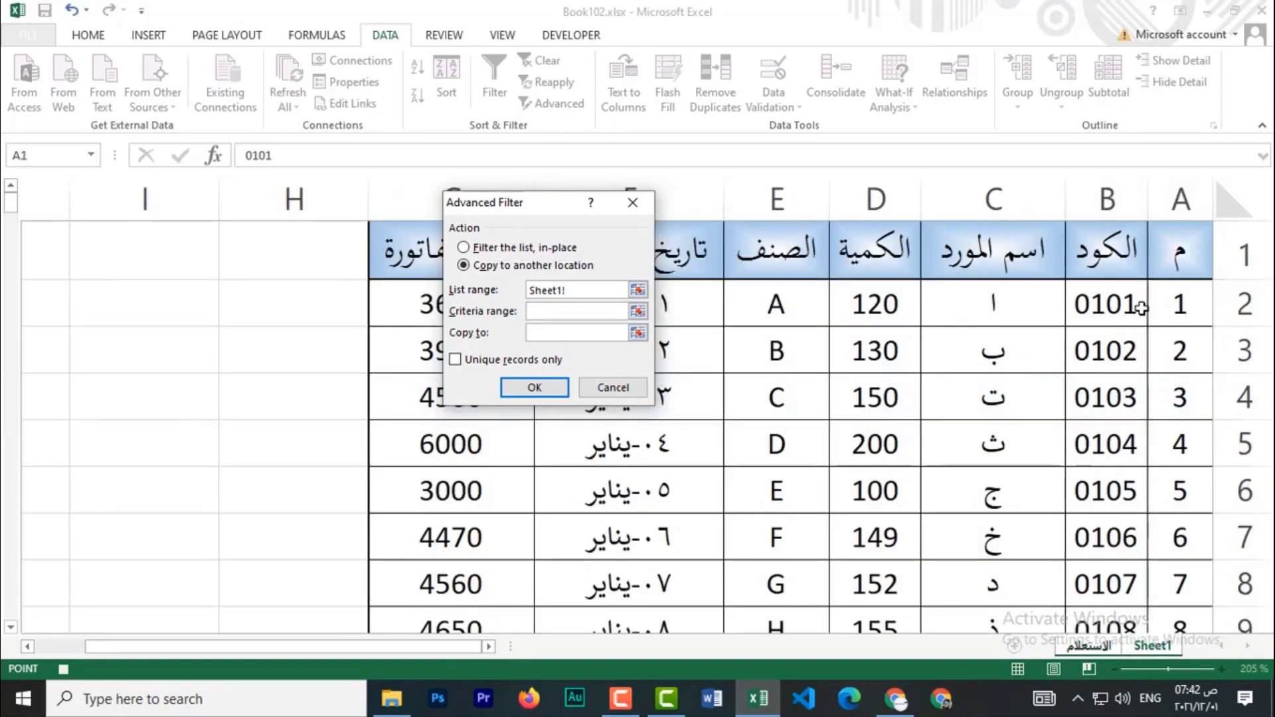
pyautogui.hotkey('ctrl', 'shift', 'Left')
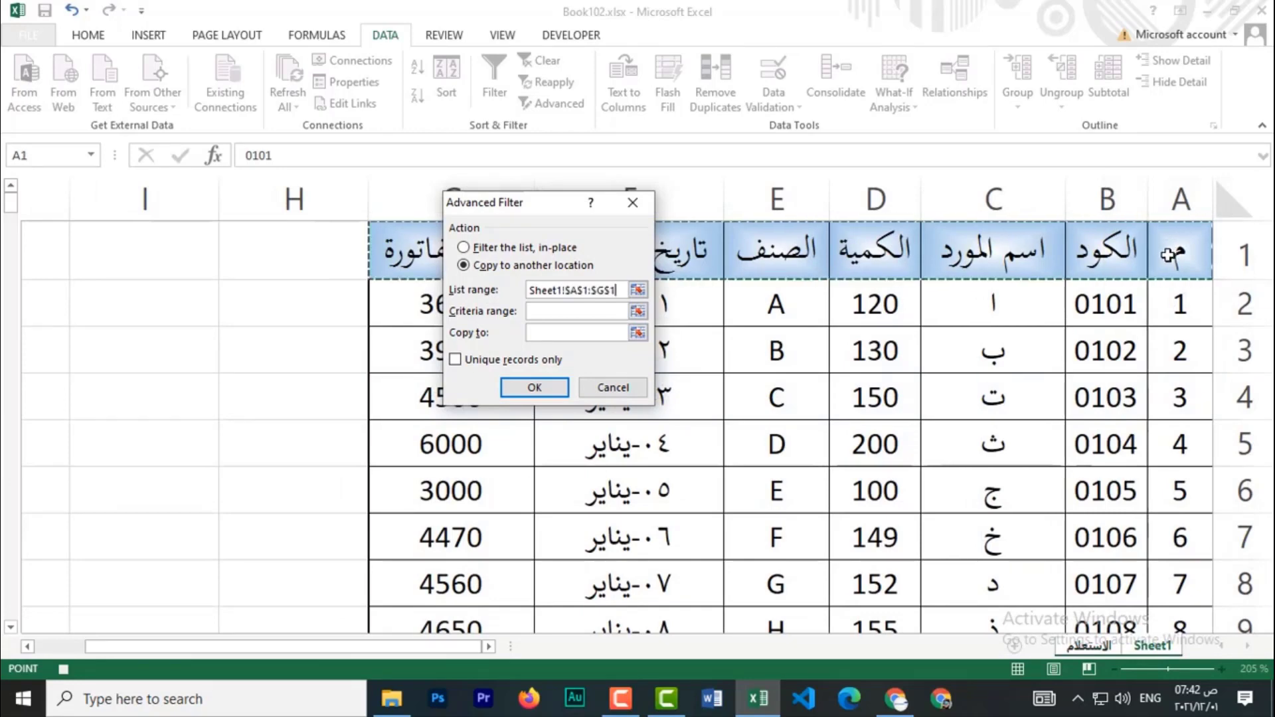
pyautogui.hotkey('ctrl', 'shift', 'Down')
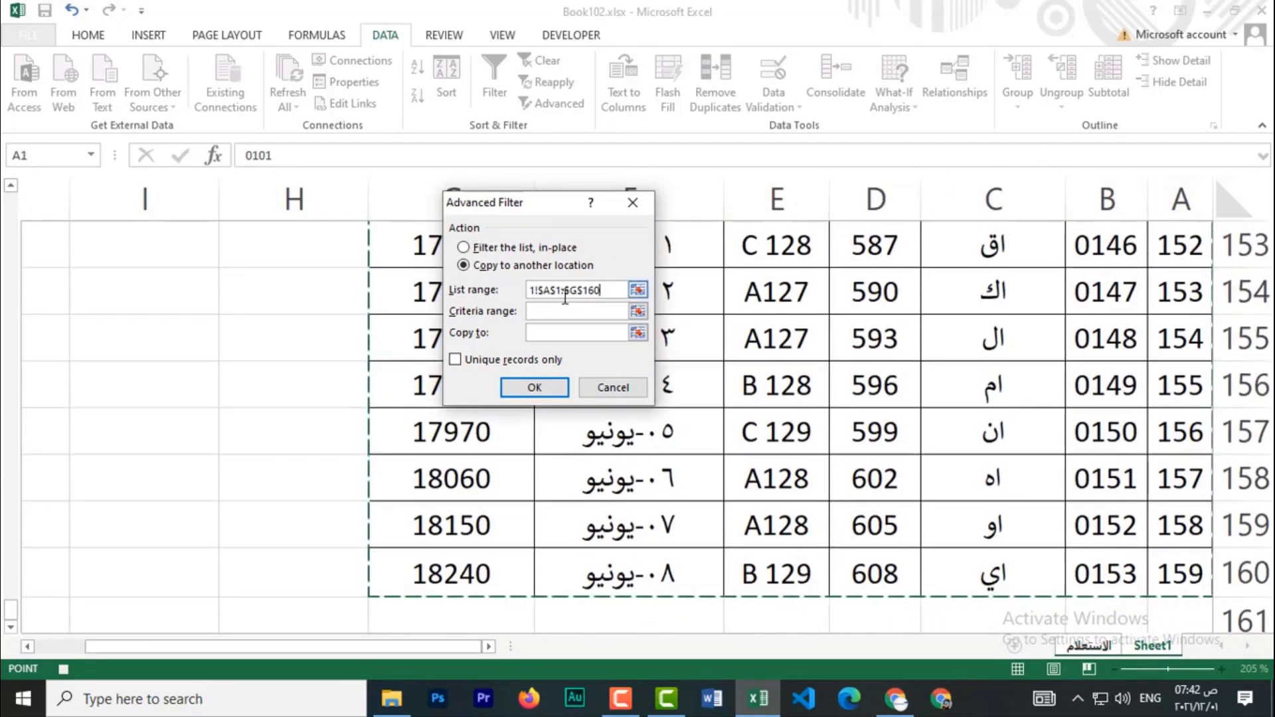
pyautogui.click(544, 310)
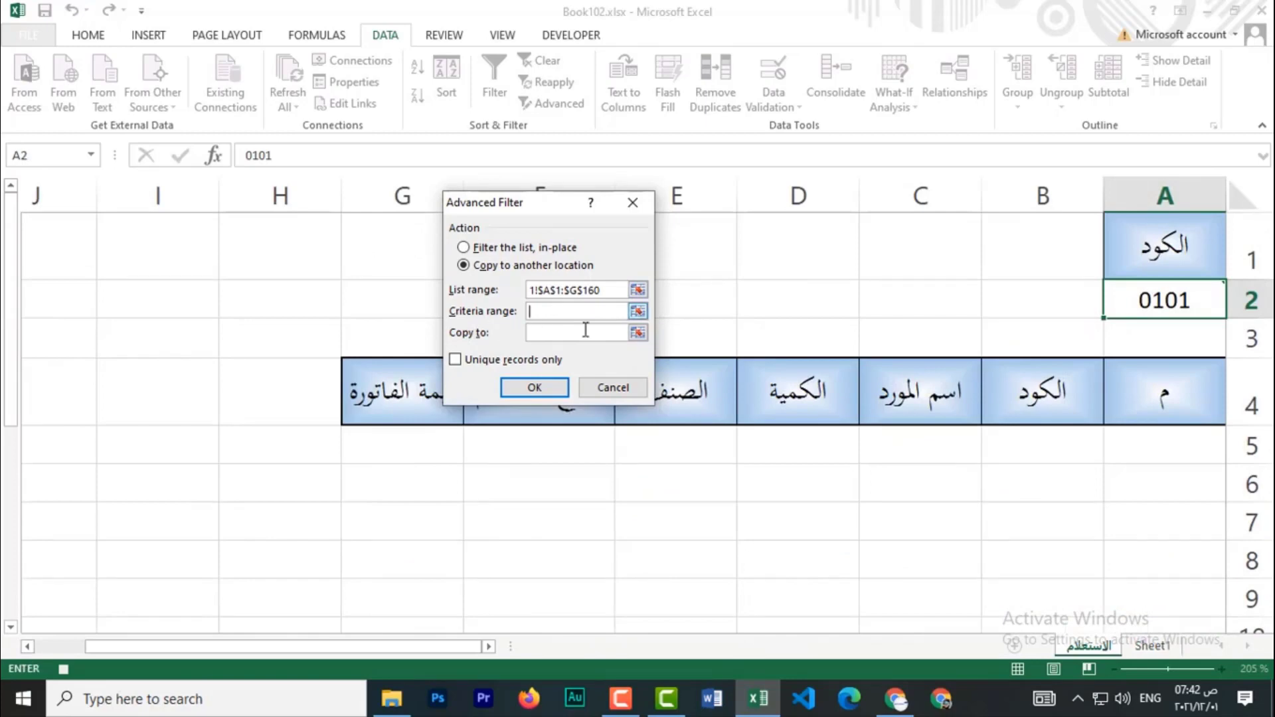
pyautogui.moveTo(1161, 256); pyautogui.dragTo(1160, 290)
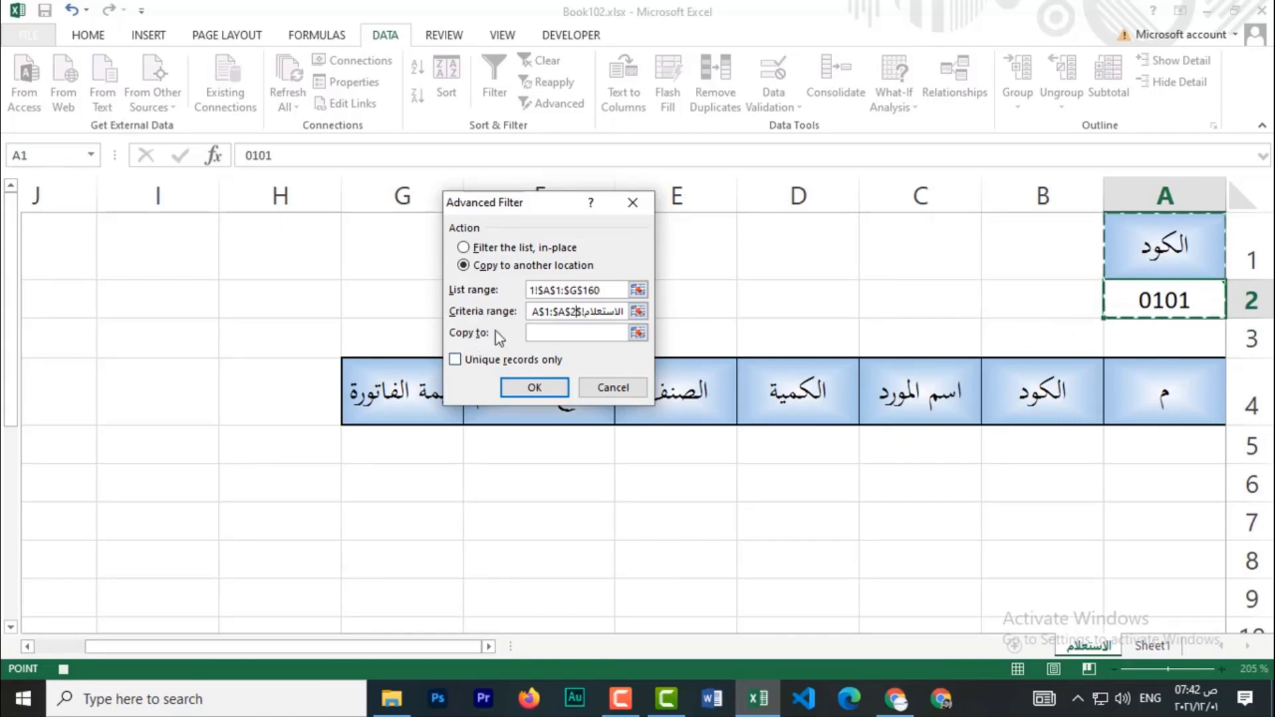
# - Set the Advanced Filter's copy destination to the header row A4:G4 on the الاستعلام sheet and run the filter
pyautogui.click(572, 332)
pyautogui.moveTo(573, 203); pyautogui.dragTo(579, 127)
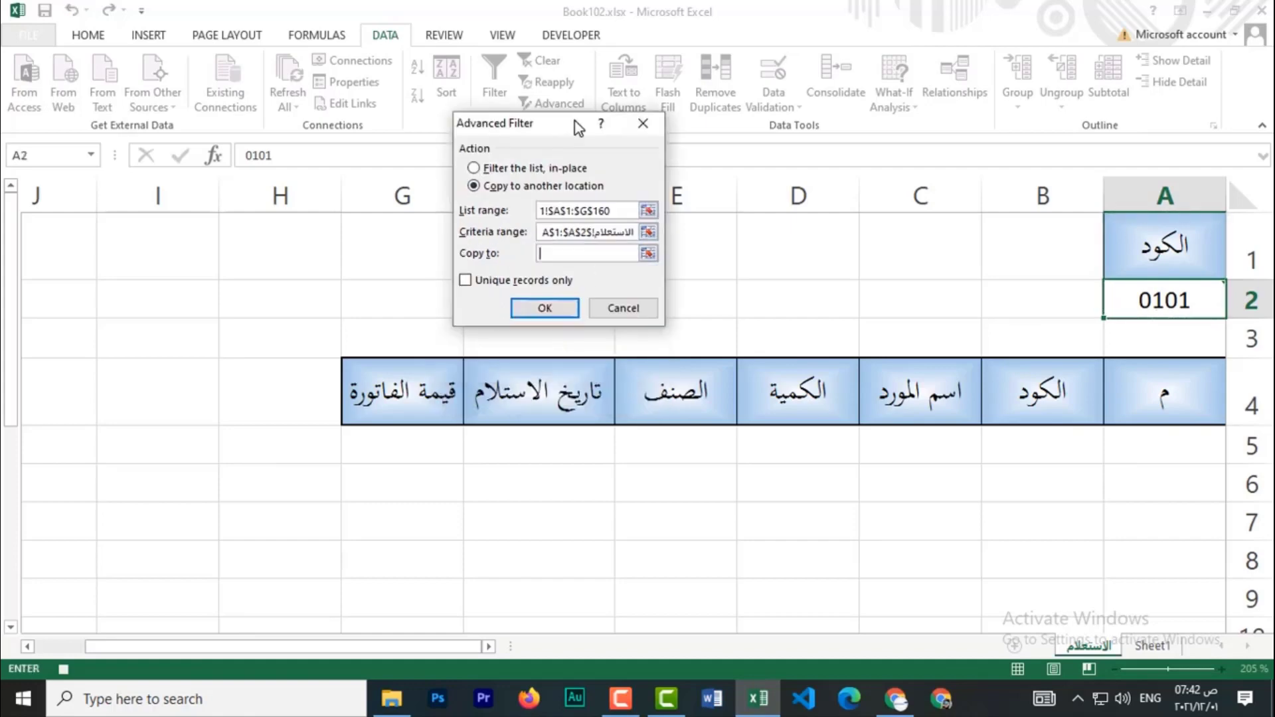
pyautogui.moveTo(1196, 392); pyautogui.dragTo(372, 393)
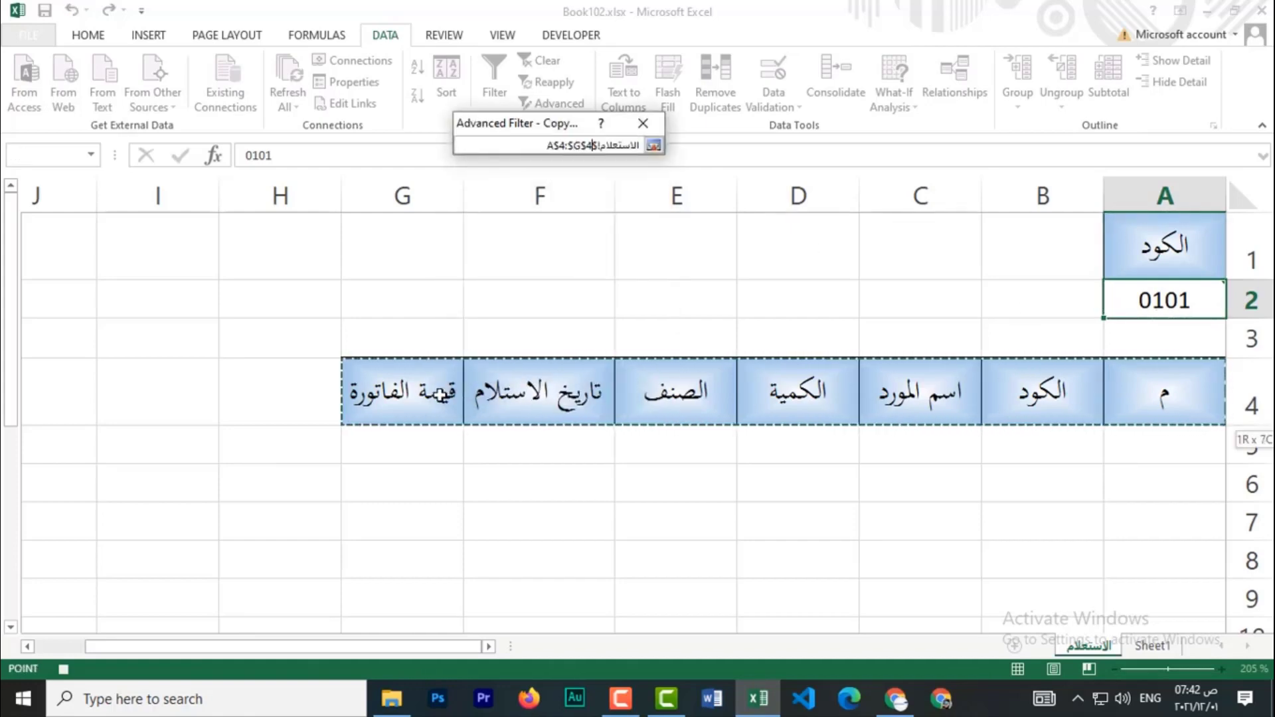
pyautogui.click(557, 311)
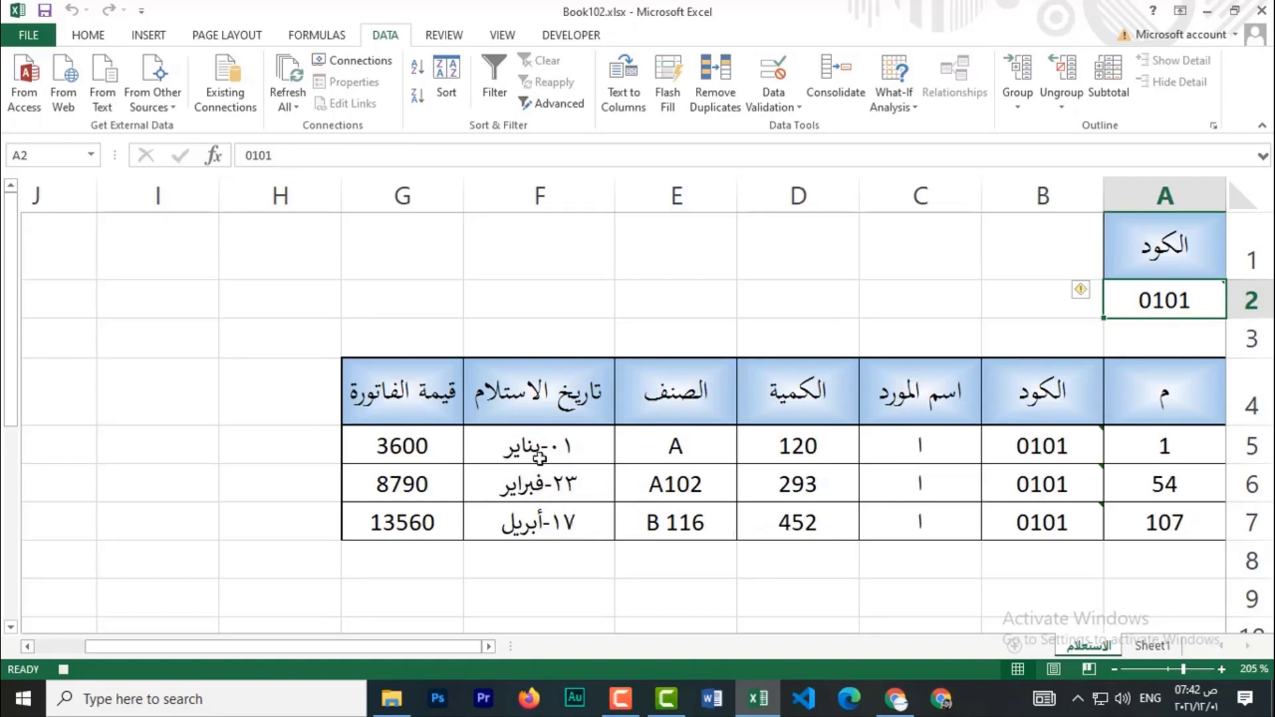
# - Stop recording the search macro
pyautogui.hotkey('alt', 'h')
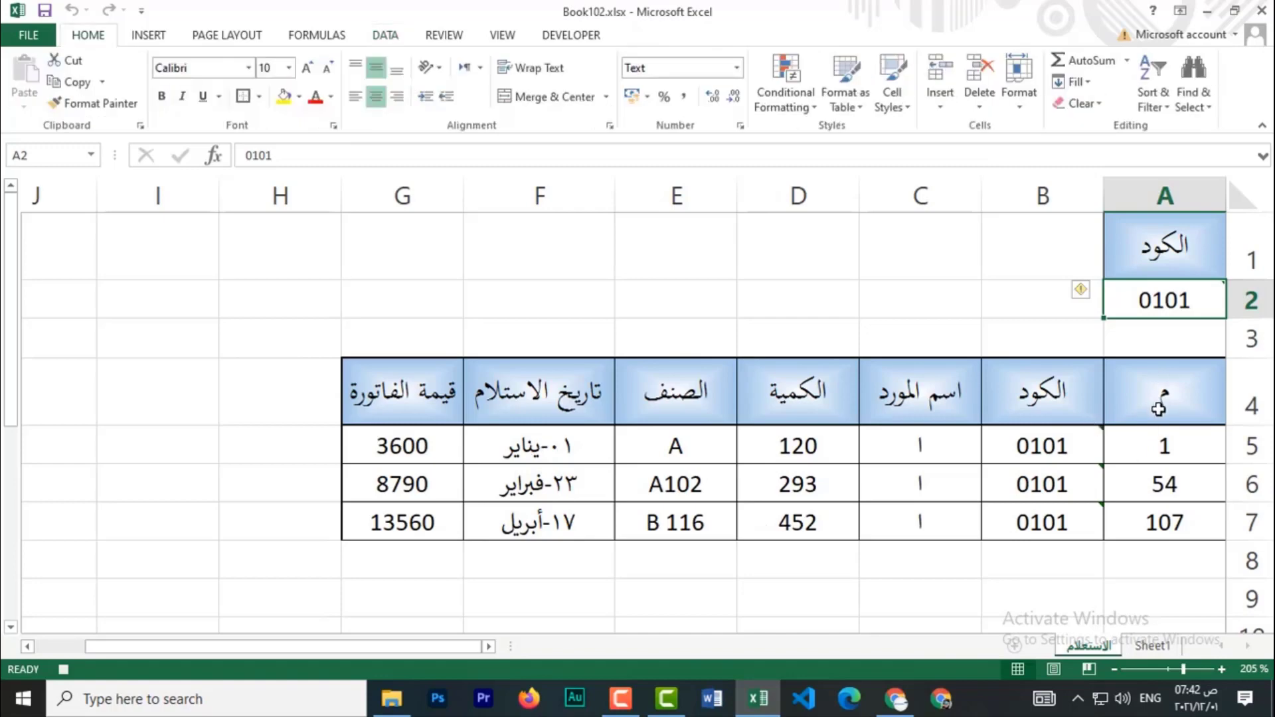
pyautogui.click(553, 35)
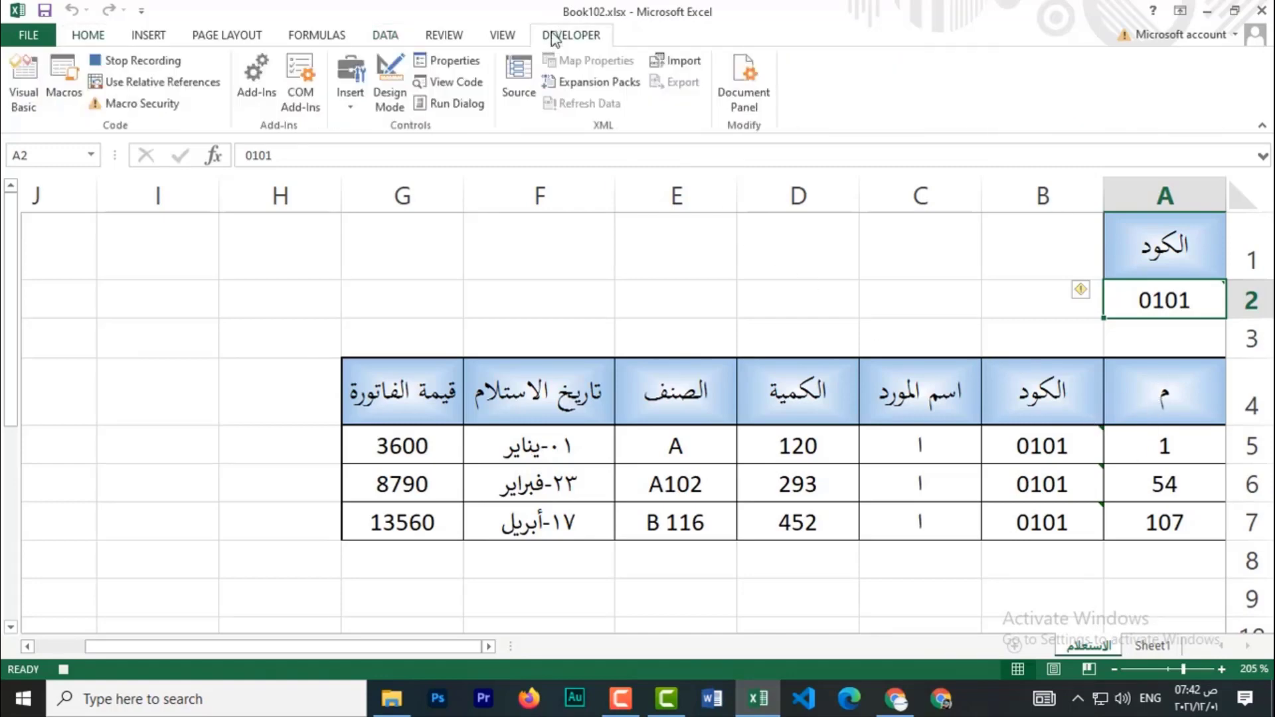
pyautogui.click(126, 60)
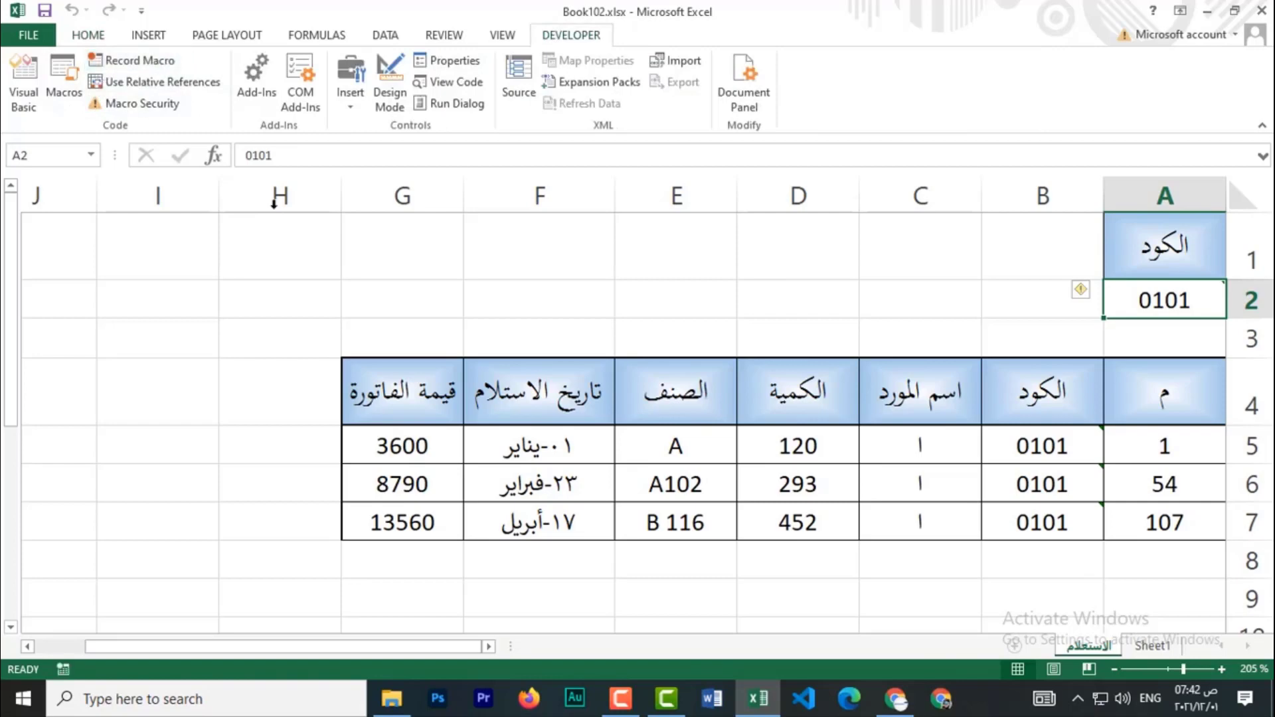
# - Draw a rectangle about 1.74 cm wide and 0.59 cm high across columns B and C, above the results table
pyautogui.click(99, 36)
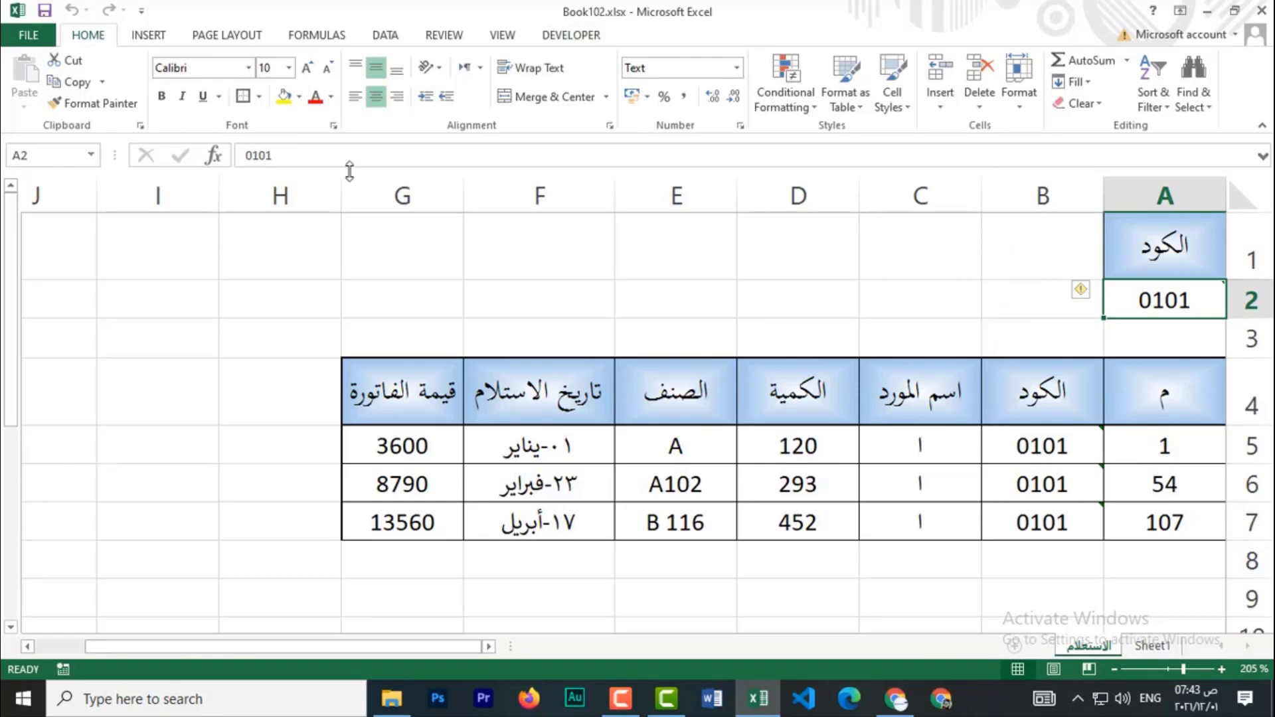
pyautogui.click(147, 36)
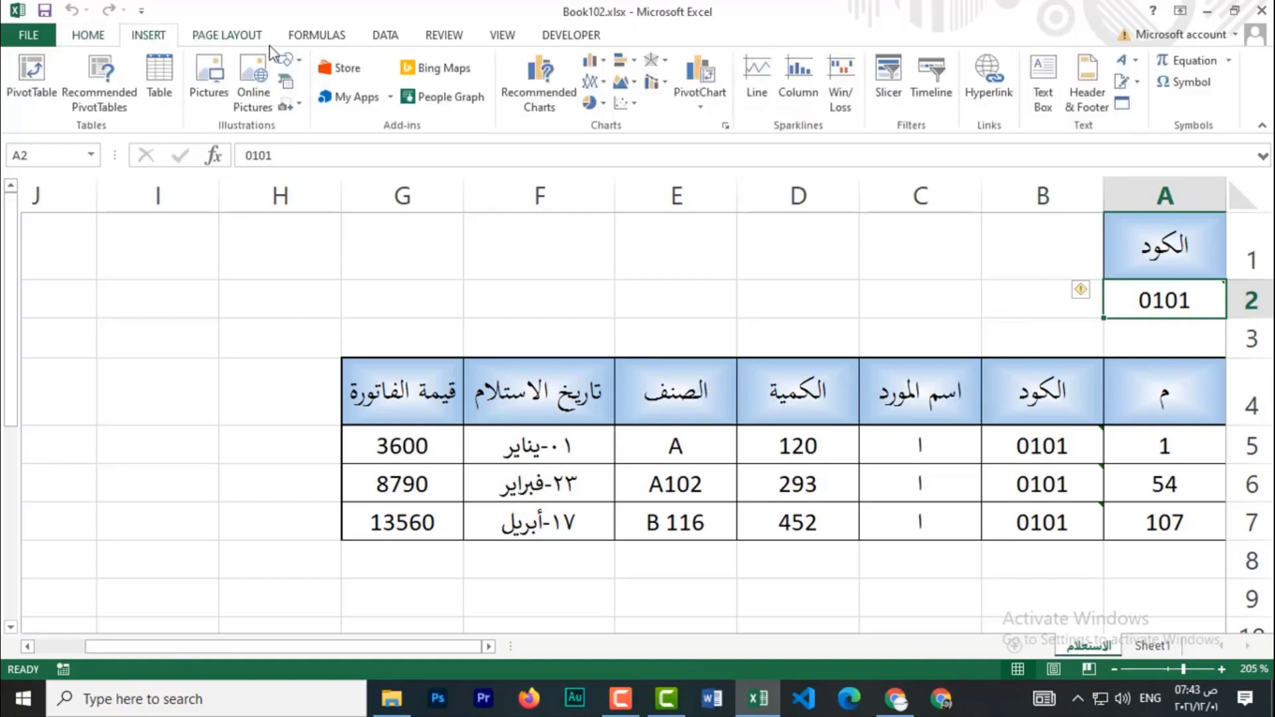
pyautogui.click(287, 64)
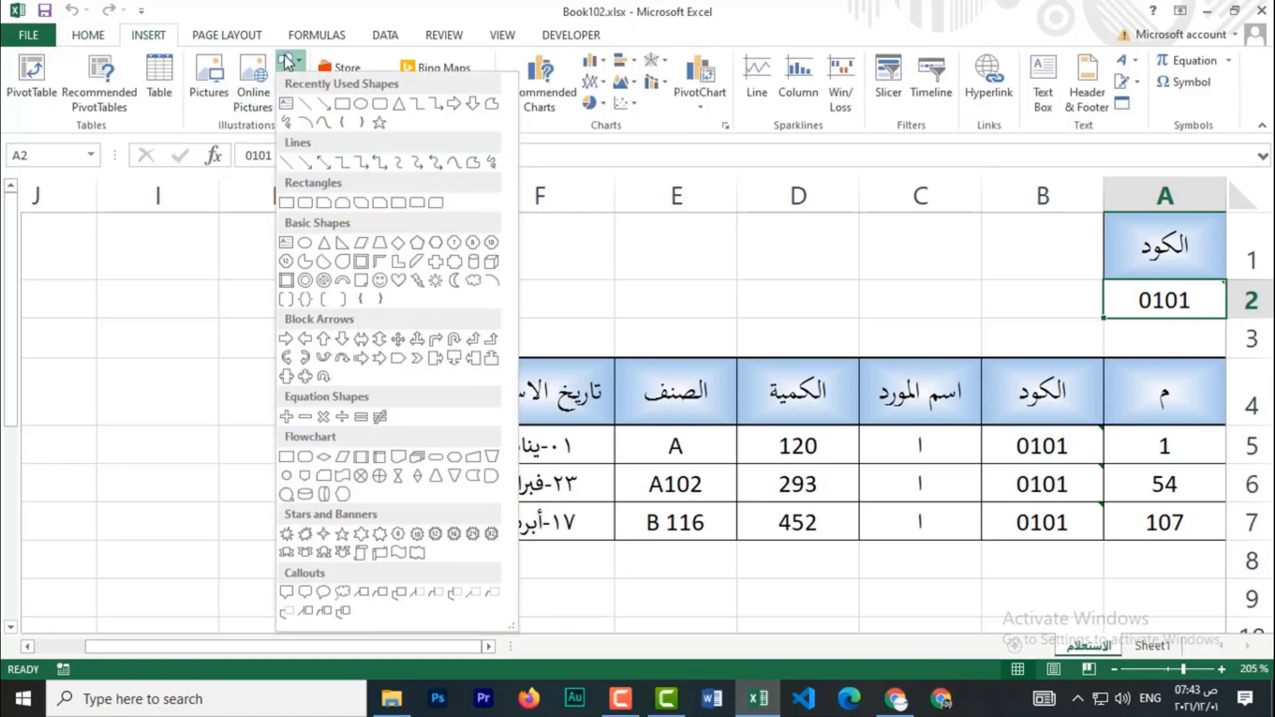
pyautogui.click(342, 105)
pyautogui.moveTo(1027, 246); pyautogui.dragTo(900, 289)
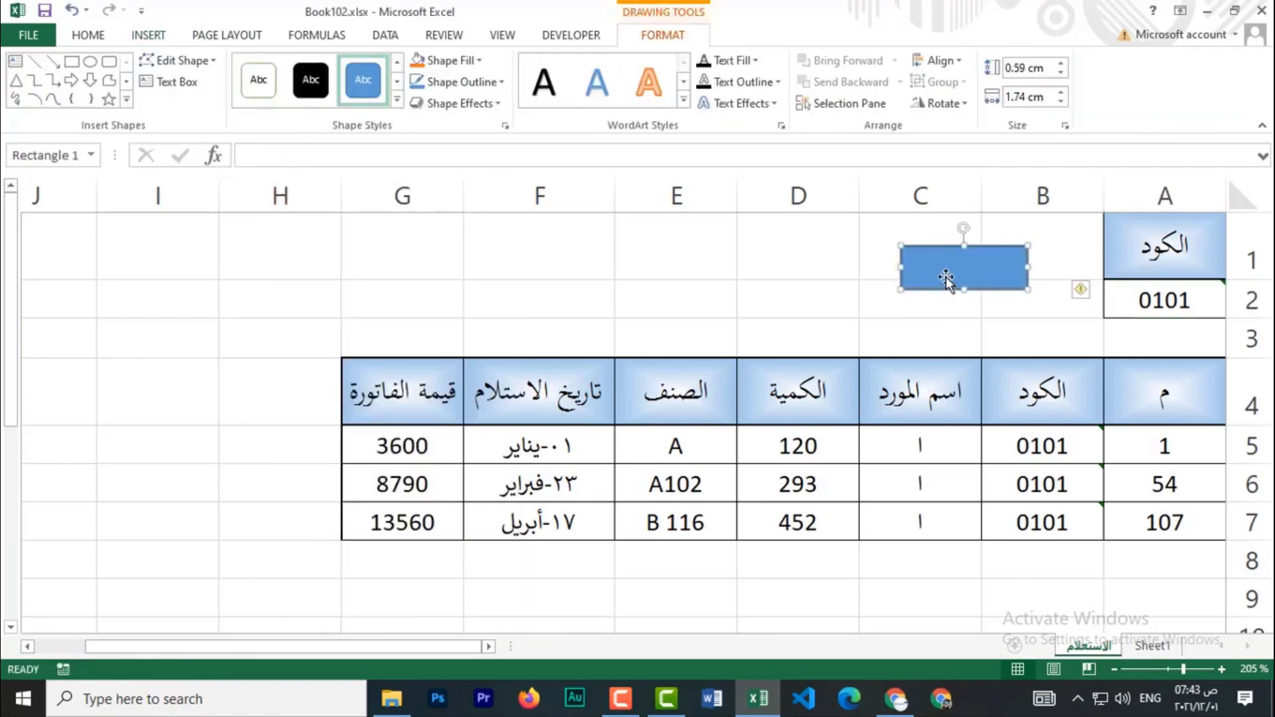
# - Label the rectangle with the text البحث
pyautogui.rightClick(945, 276)
pyautogui.click(992, 382)
pyautogui.write('hgfpe')
pyautogui.hotkey('ctrl', 'a')
pyautogui.hotkey('alt', 'shift')
pyautogui.write('البحث')
pyautogui.click(823, 259)
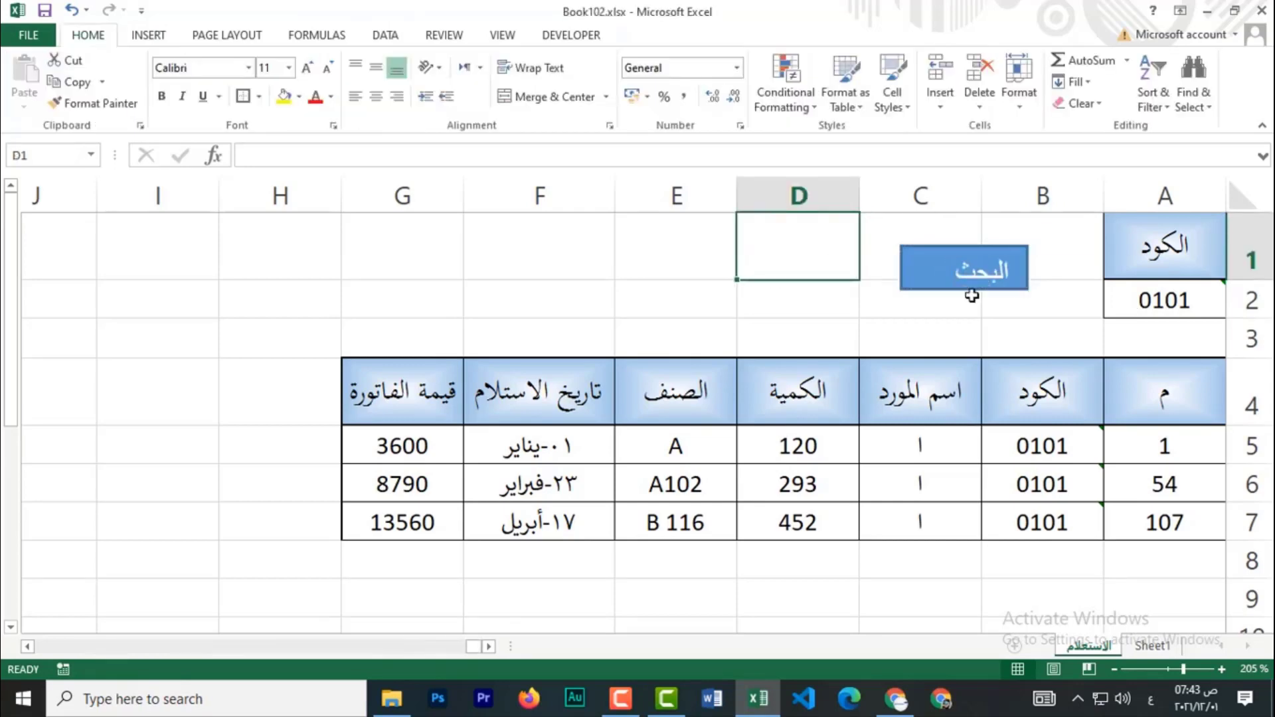
# - Center the البحث text horizontally and vertically within the rectangle
pyautogui.click(975, 289)
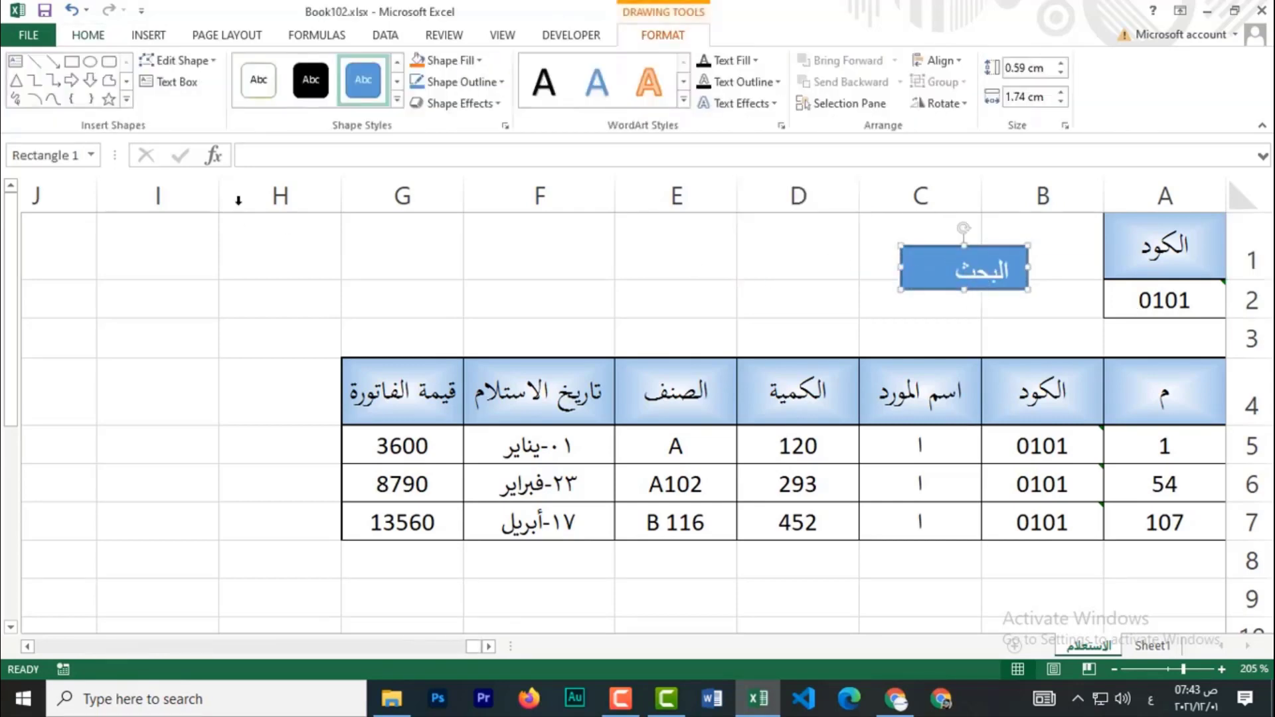
pyautogui.click(93, 36)
pyautogui.click(376, 96)
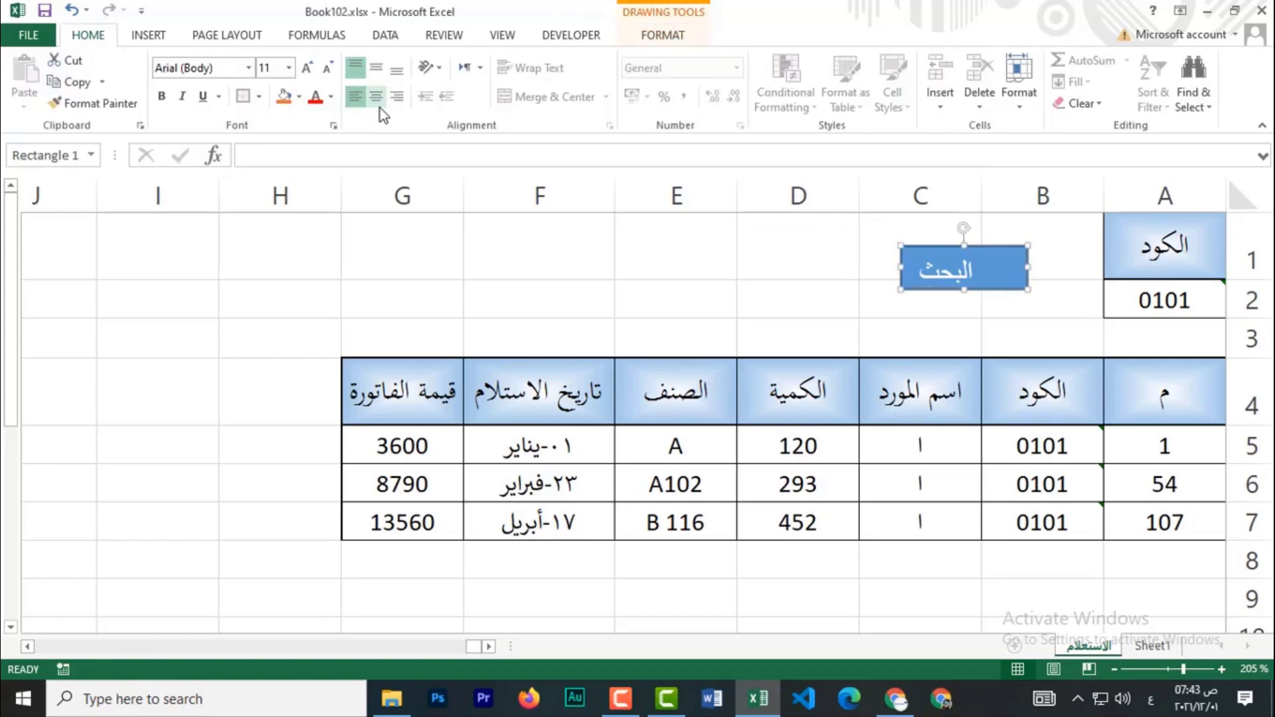
pyautogui.click(376, 69)
pyautogui.click(842, 271)
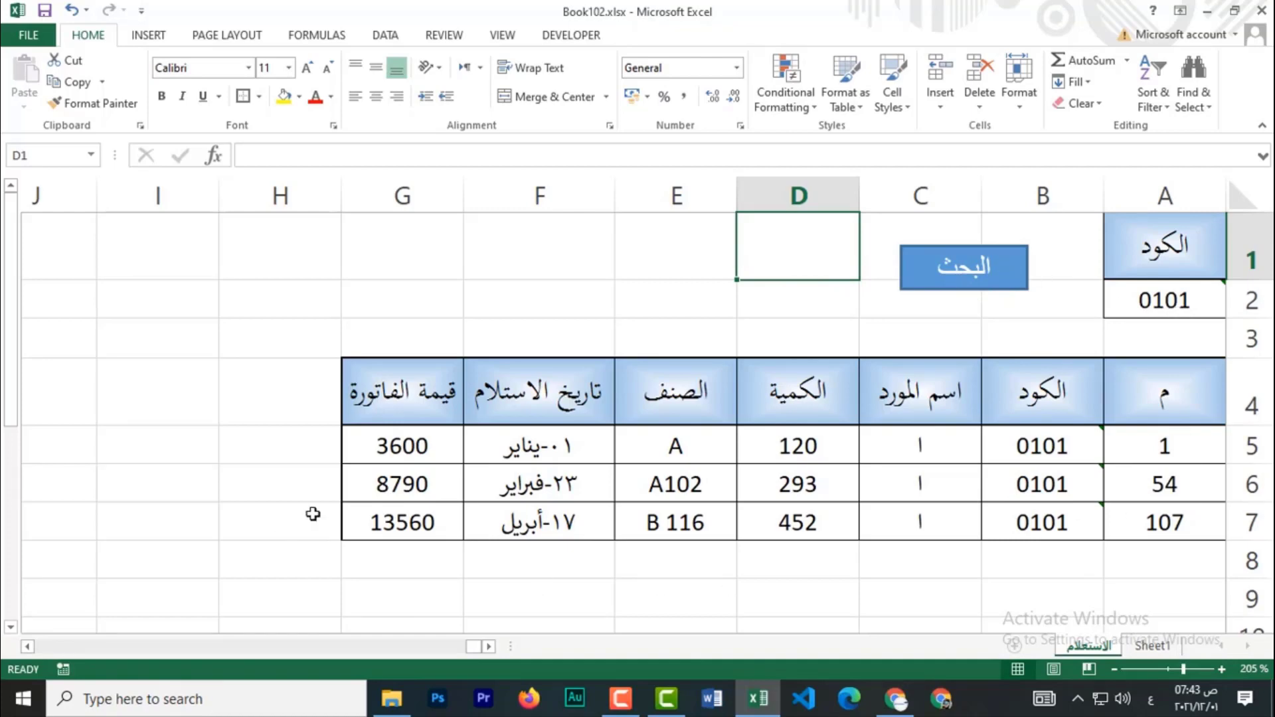
# - Assign the search macro to the البحث rectangle
pyautogui.click(930, 286)
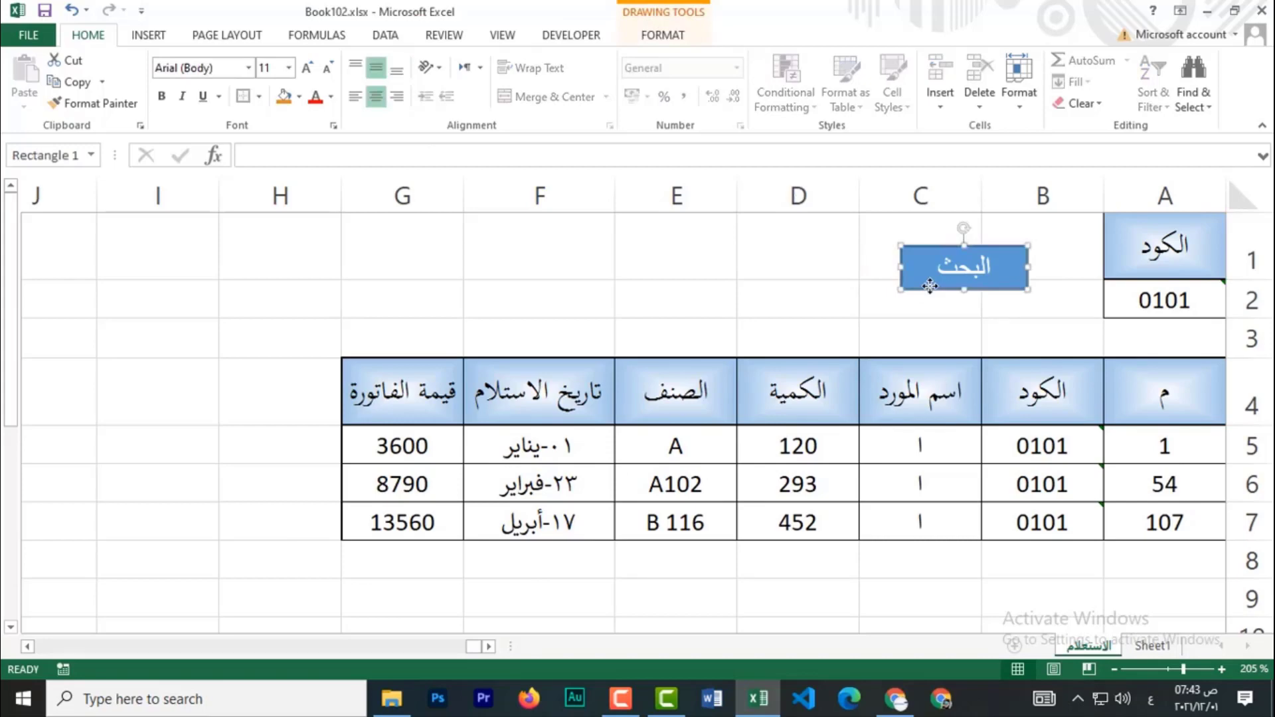
pyautogui.rightClick(929, 286)
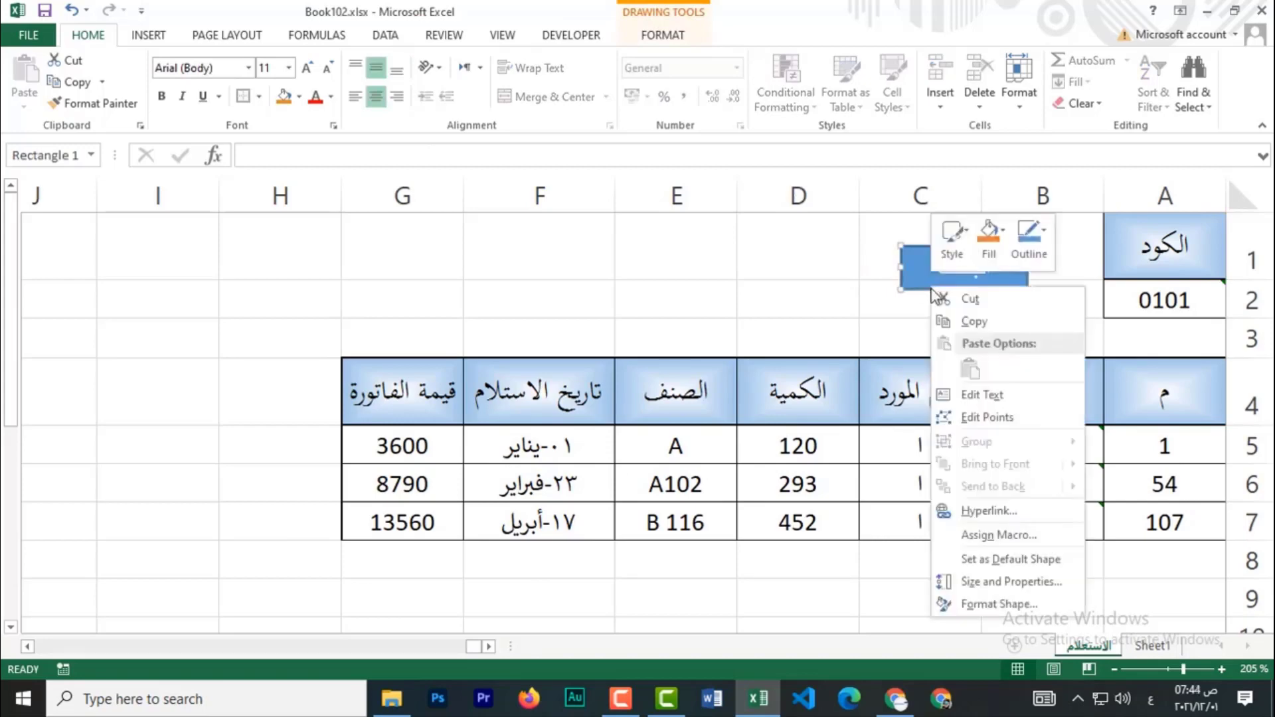
pyautogui.click(1028, 537)
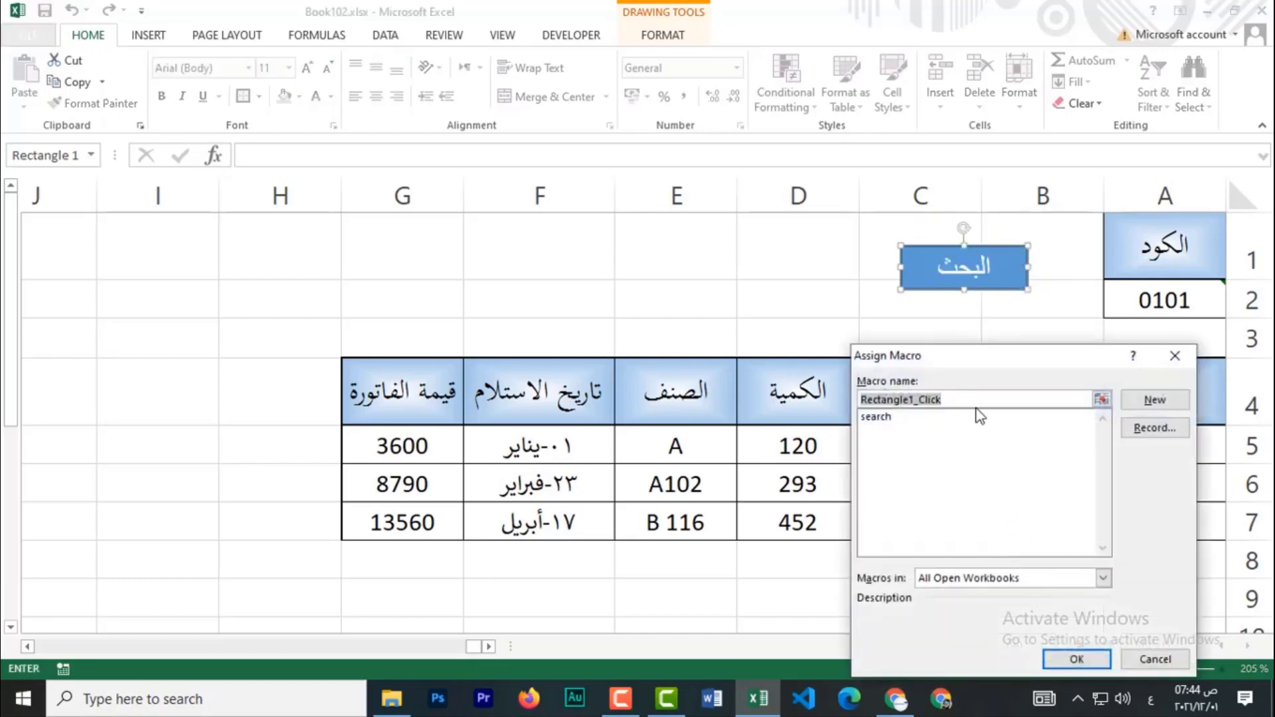
pyautogui.moveTo(983, 364); pyautogui.dragTo(633, 154)
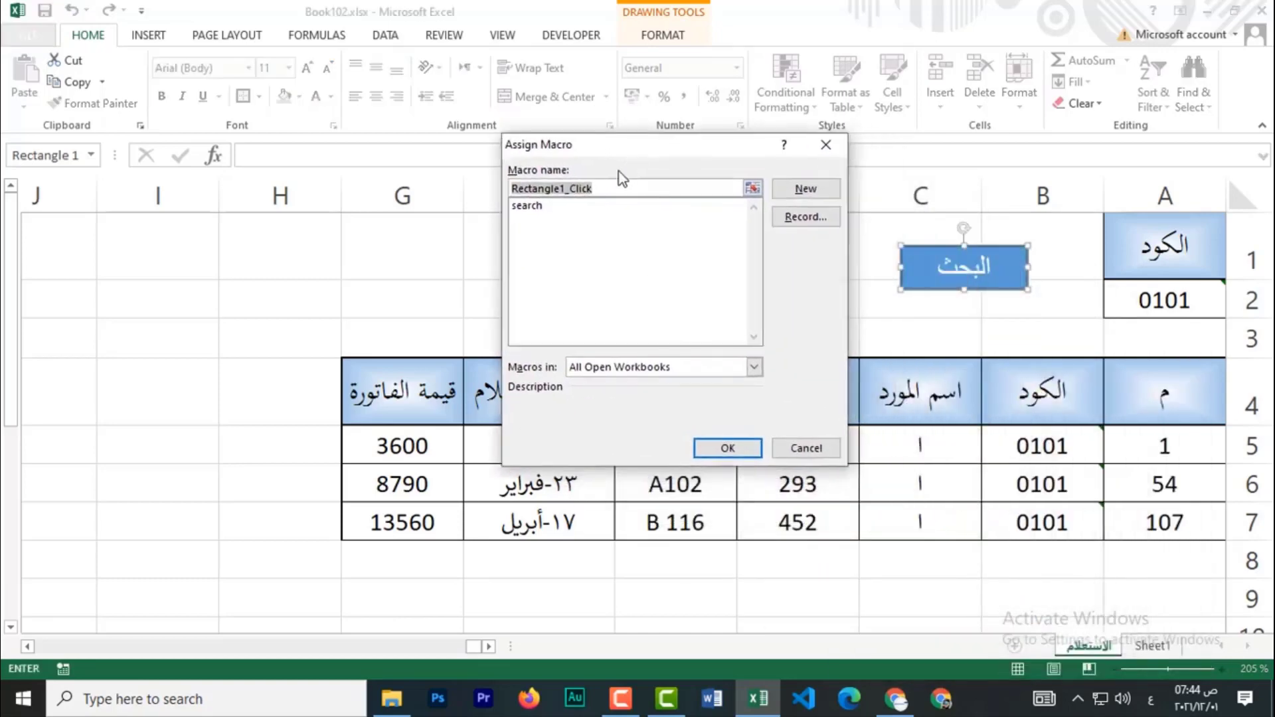
pyautogui.click(527, 210)
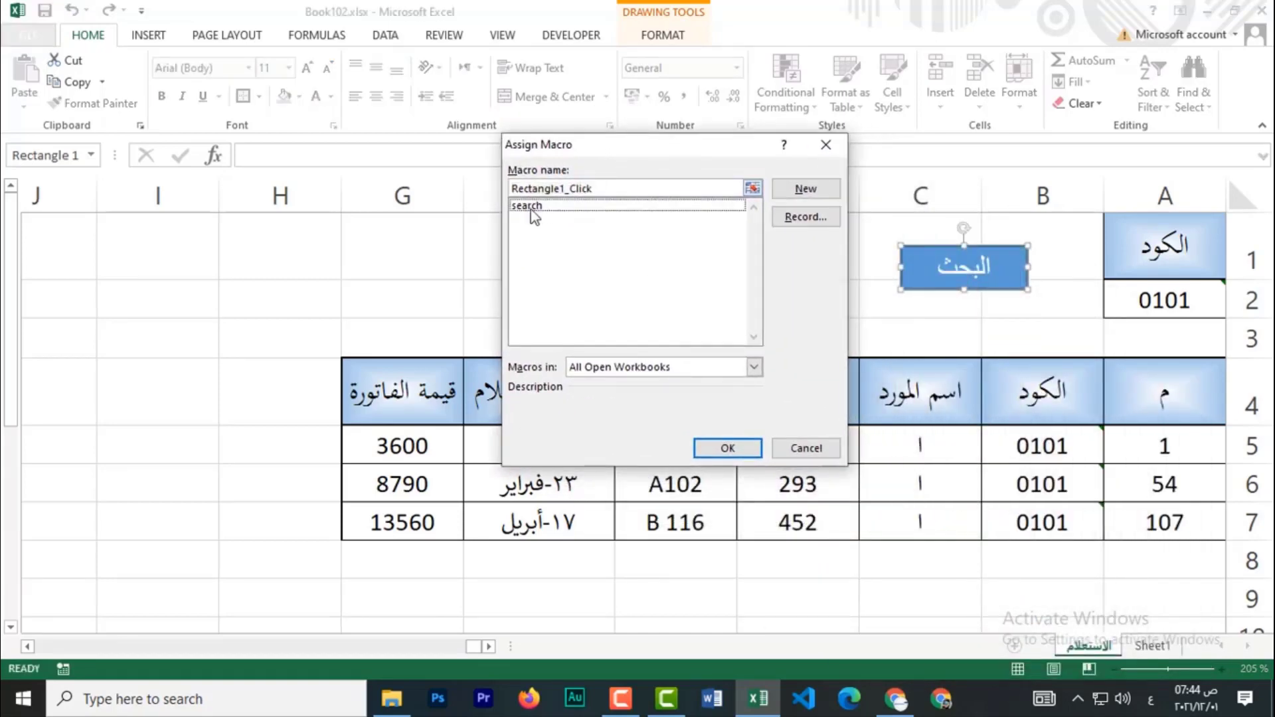
pyautogui.click(531, 207)
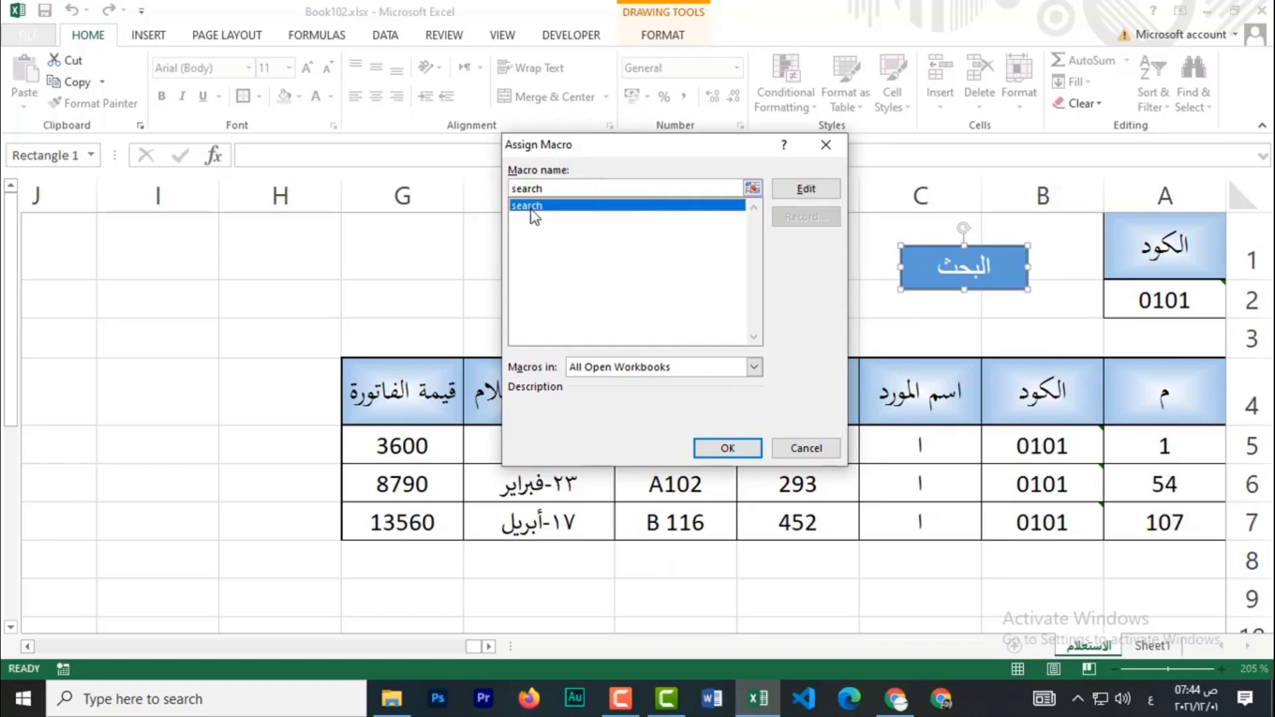
pyautogui.click(728, 447)
pyautogui.click(797, 253)
# - Check the available codes on Sheet1, enter 0151 in A2 of the الاستعلام sheet and run the البحث search
pyautogui.click(1155, 313)
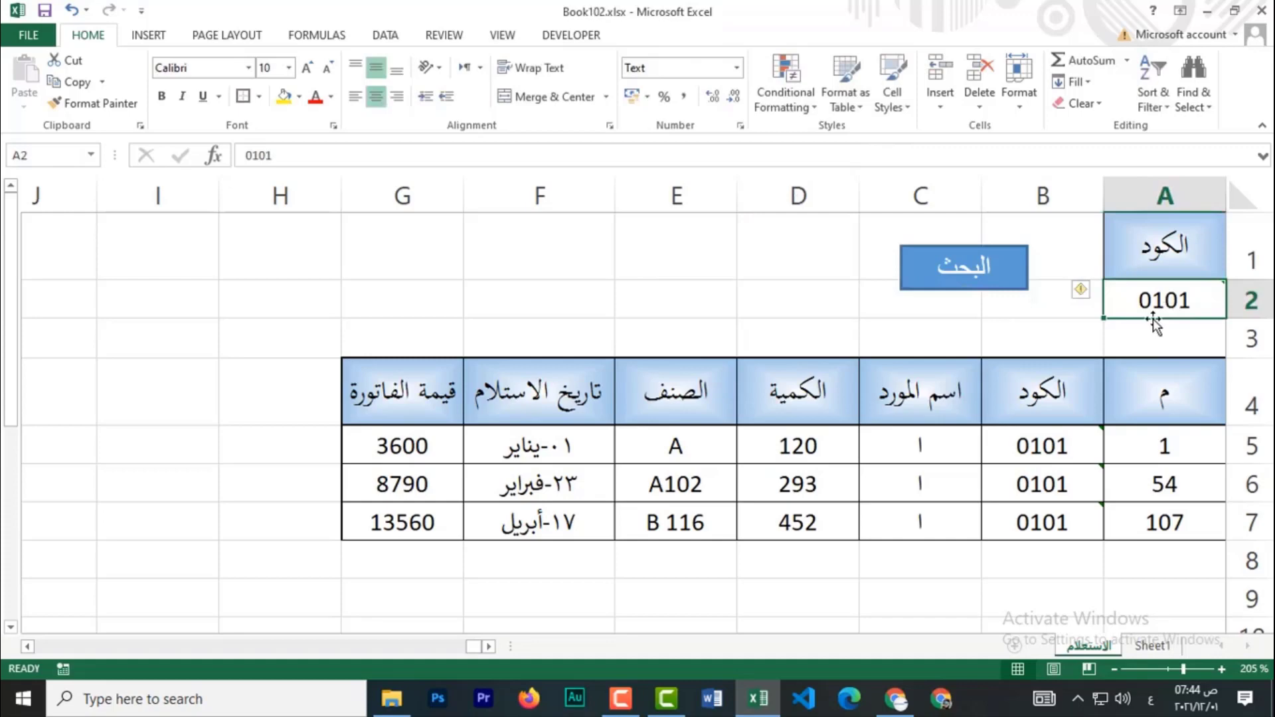
pyautogui.click(1152, 645)
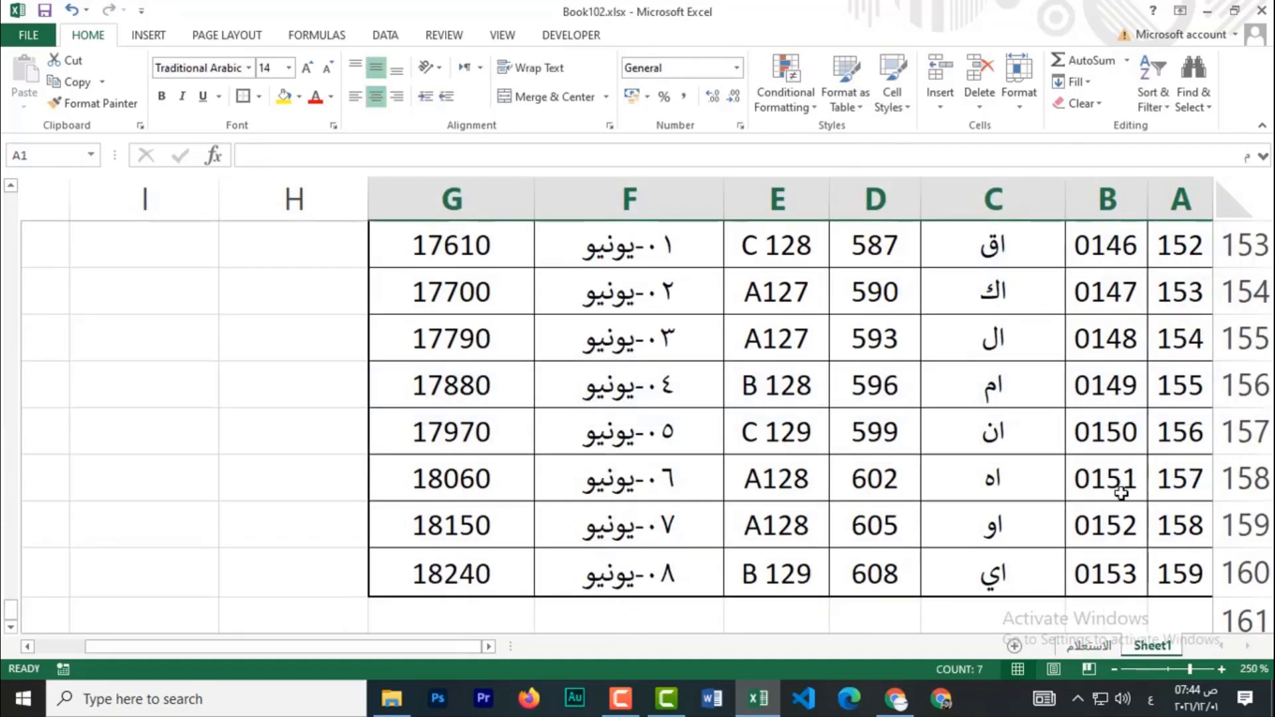
pyautogui.click(1089, 646)
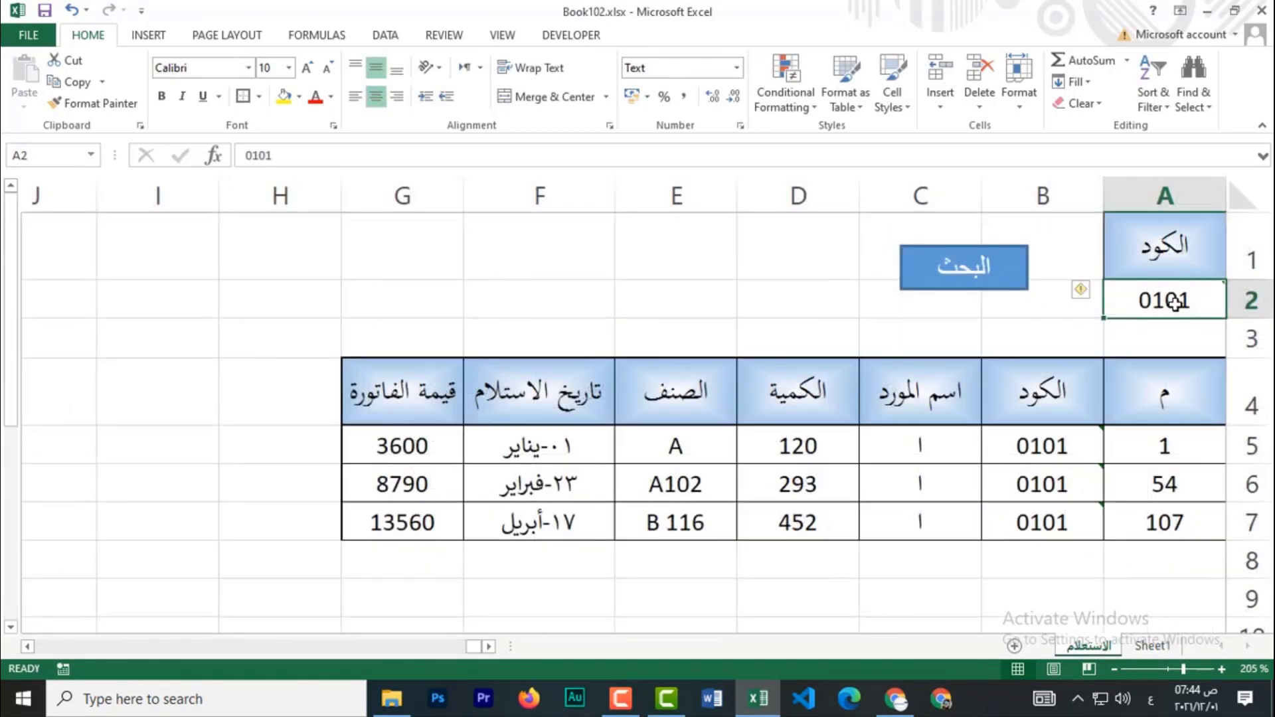
pyautogui.write('0151')
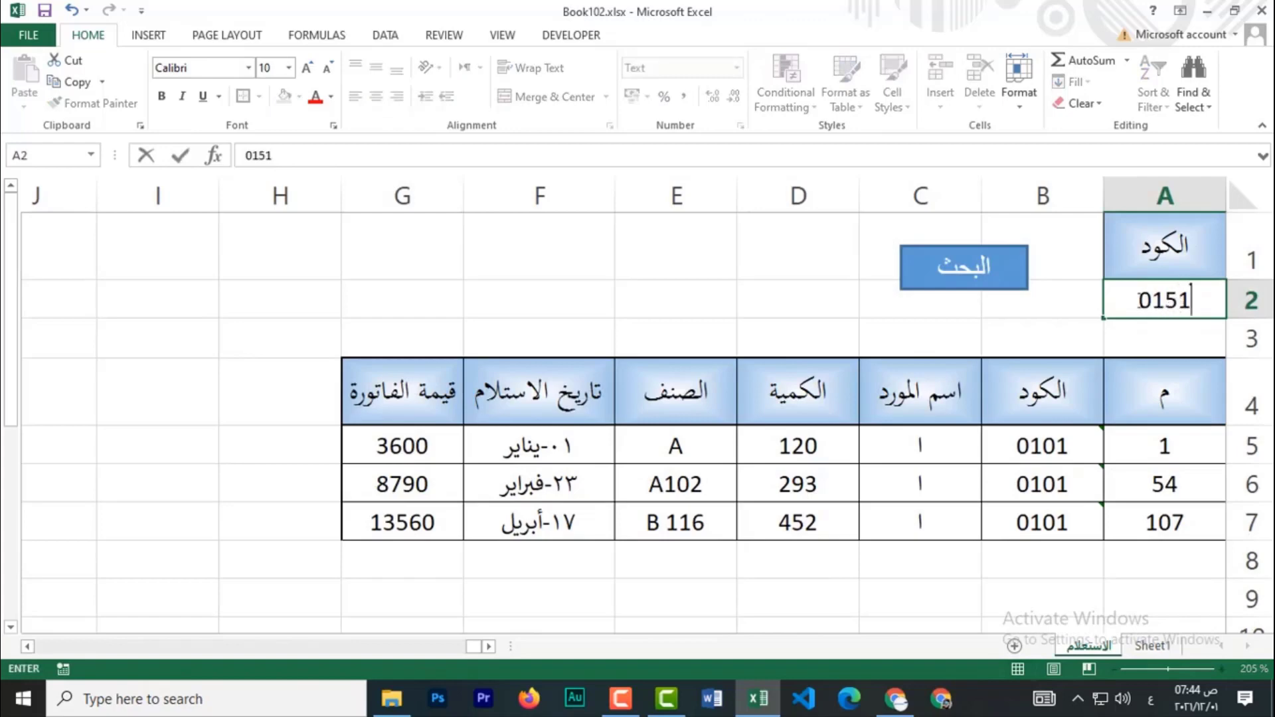
pyautogui.click(1062, 323)
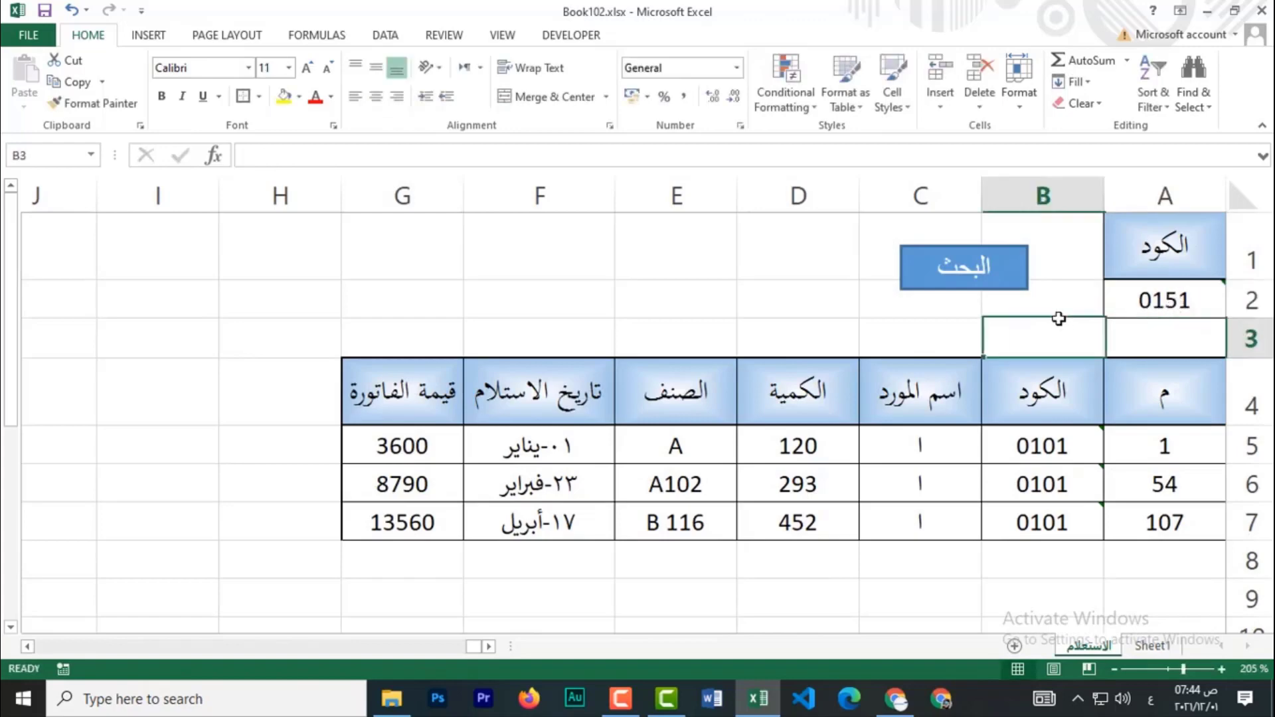
pyautogui.click(972, 286)
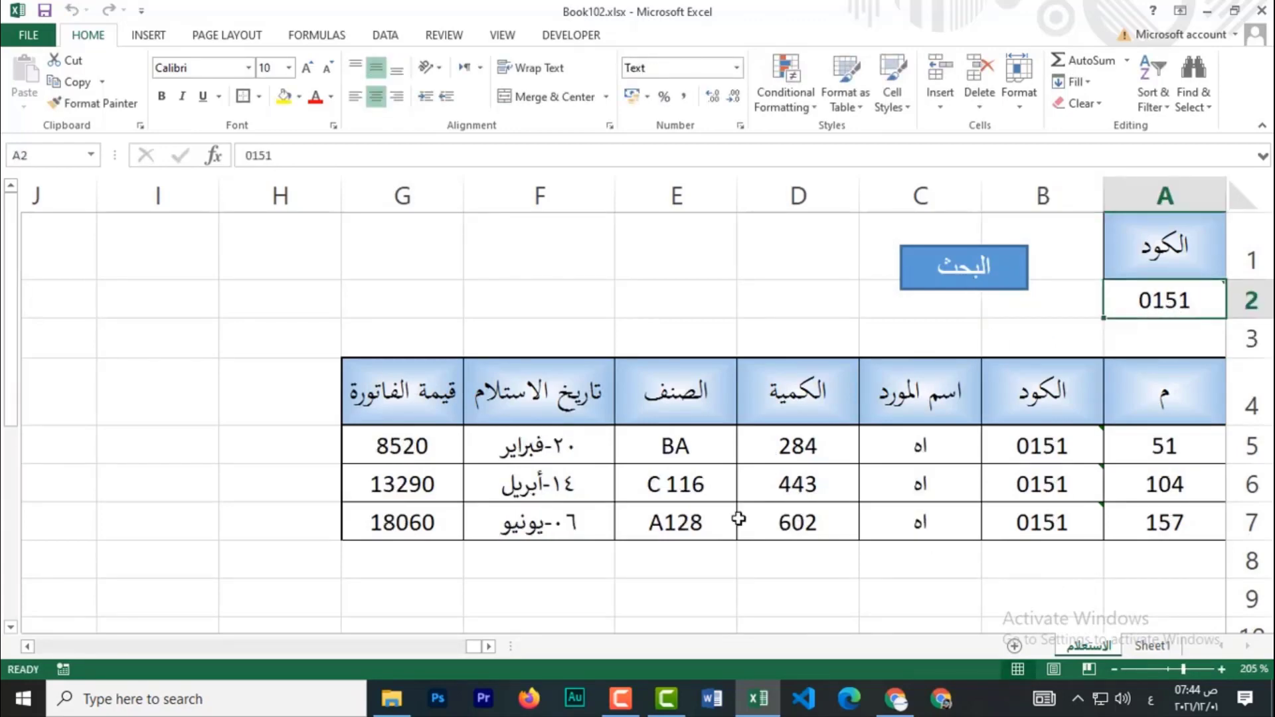
# - Enter the code 0102 in A2 and run the البحث search
pyautogui.click(1156, 296)
pyautogui.write('0102')
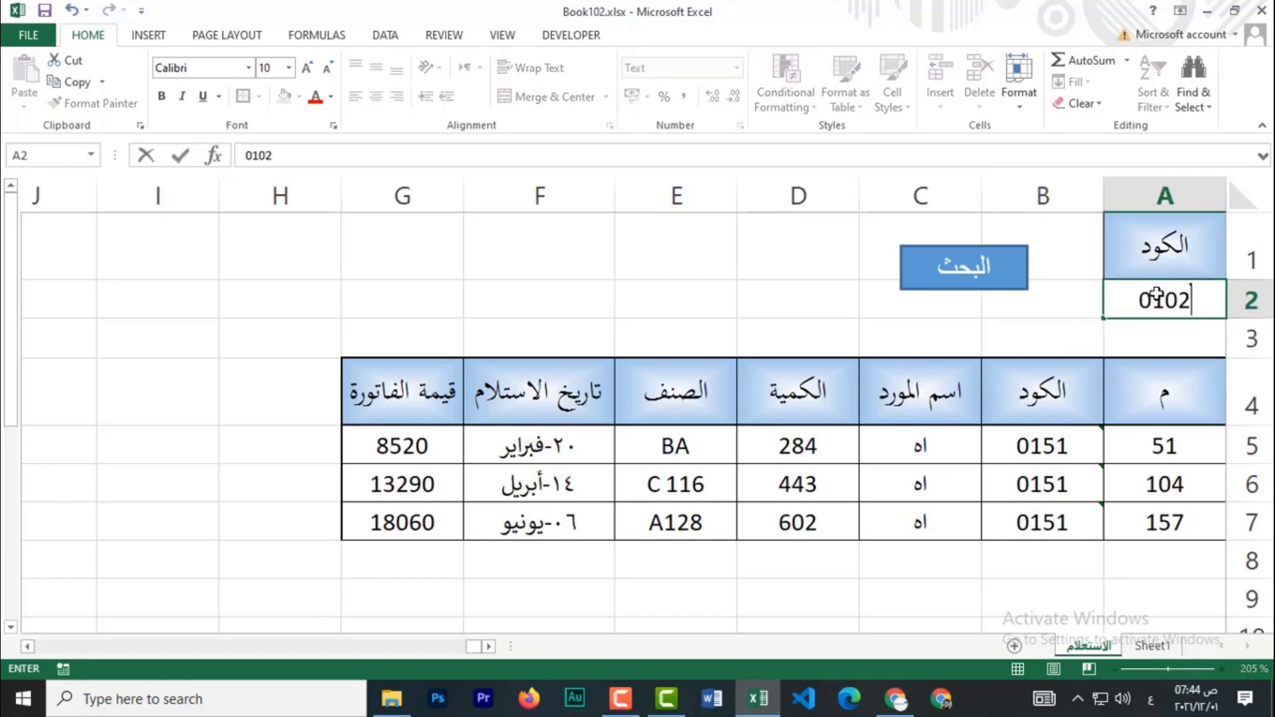
pyautogui.click(906, 328)
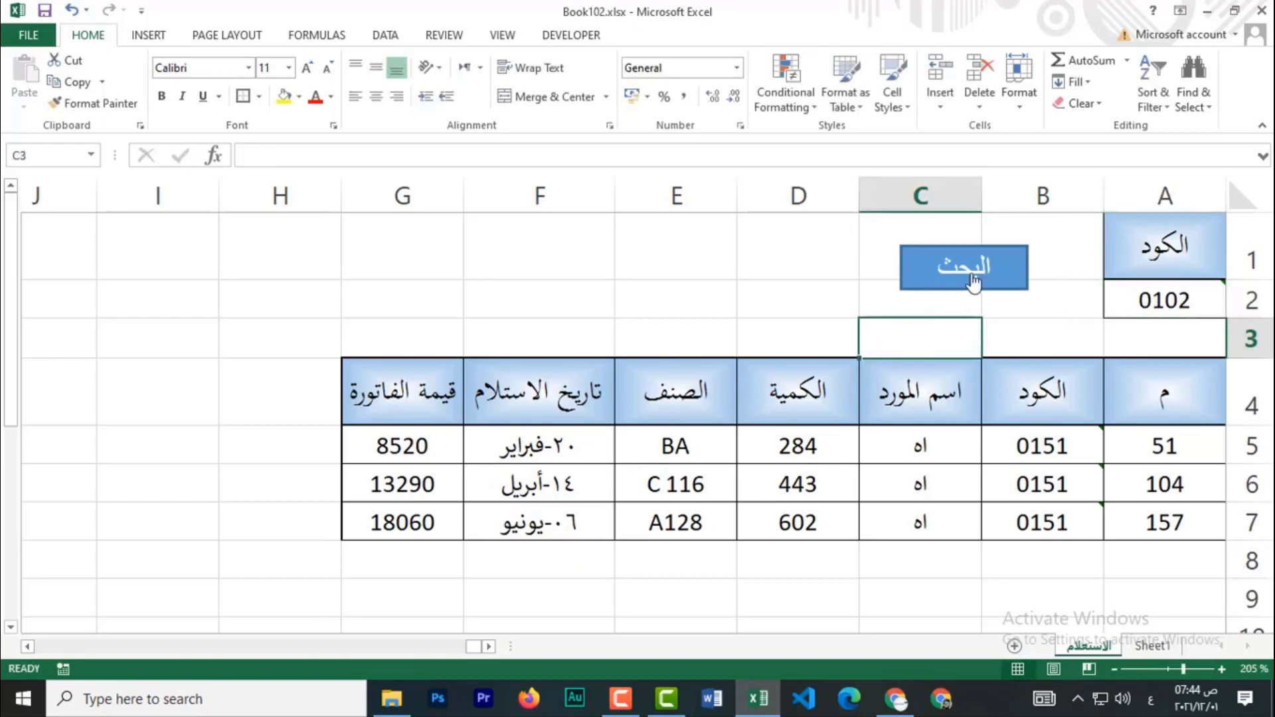
pyautogui.click(973, 282)
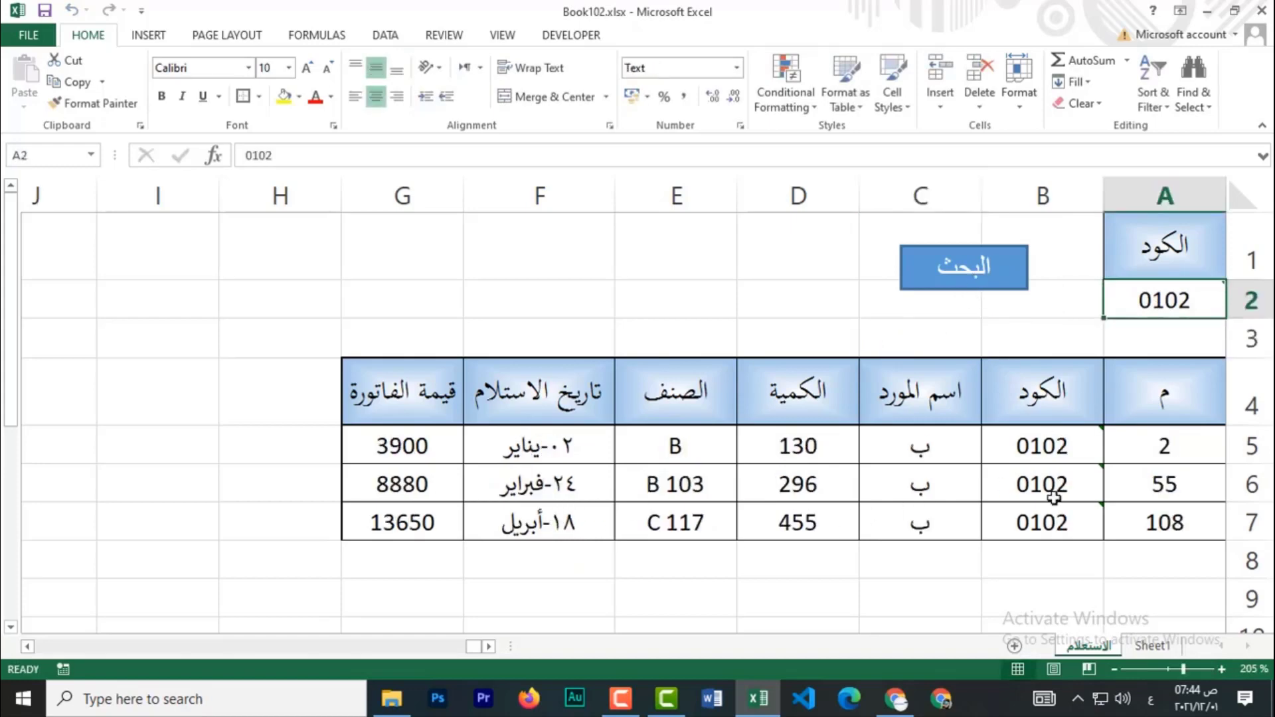
pyautogui.click(933, 276)
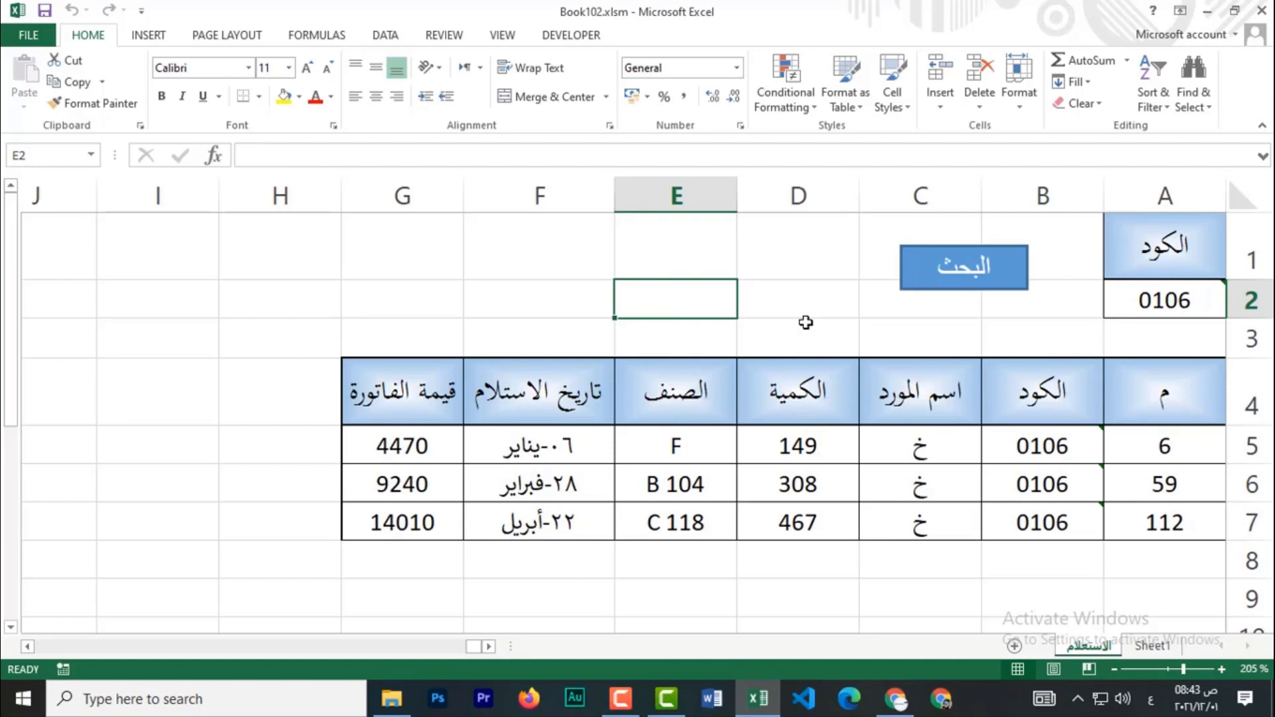
# - Save the workbook as the Excel Macro-Enabled Workbook Book102.xlsm in the MACRO 2 folder, replacing the existing file
pyautogui.press('F12')
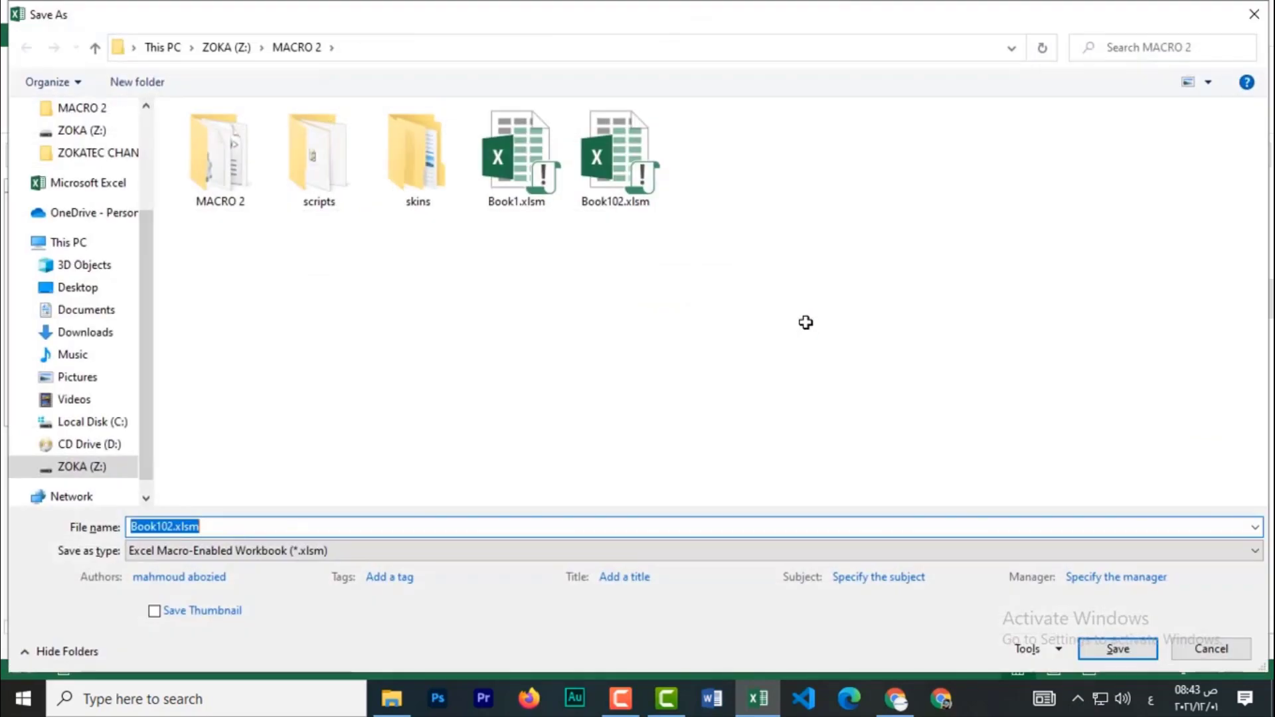
pyautogui.click(133, 551)
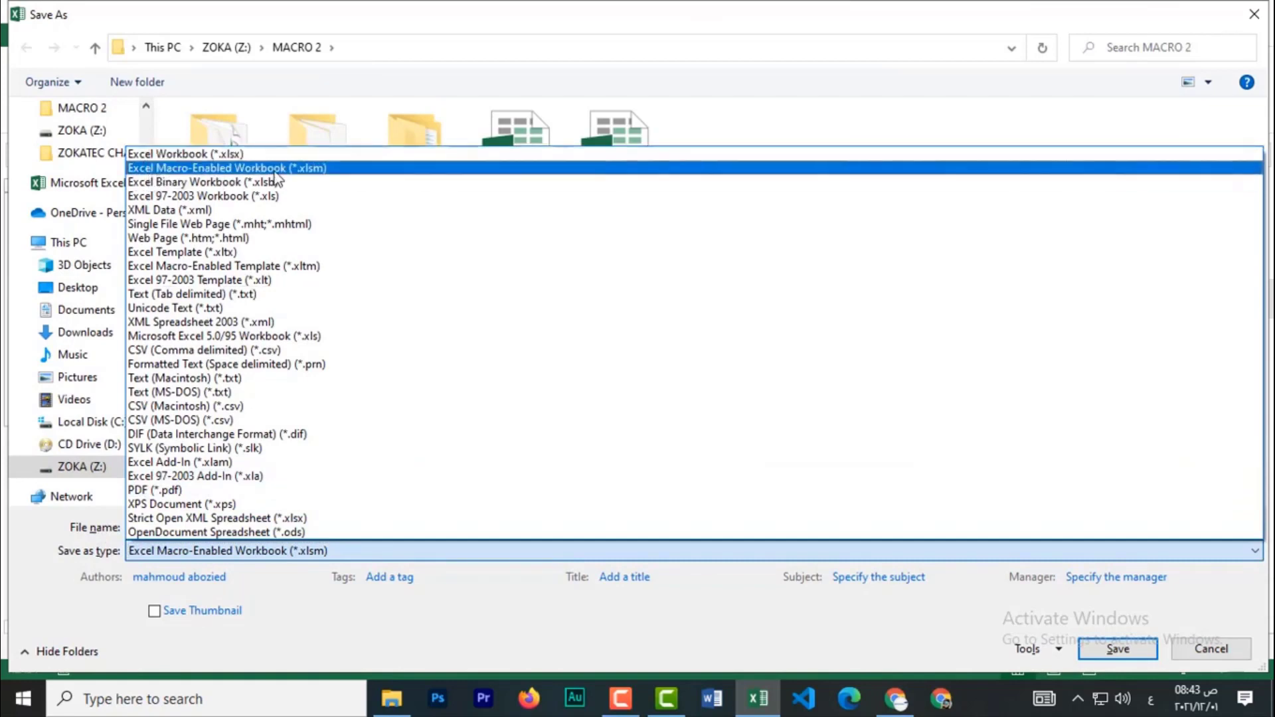
pyautogui.click(1117, 648)
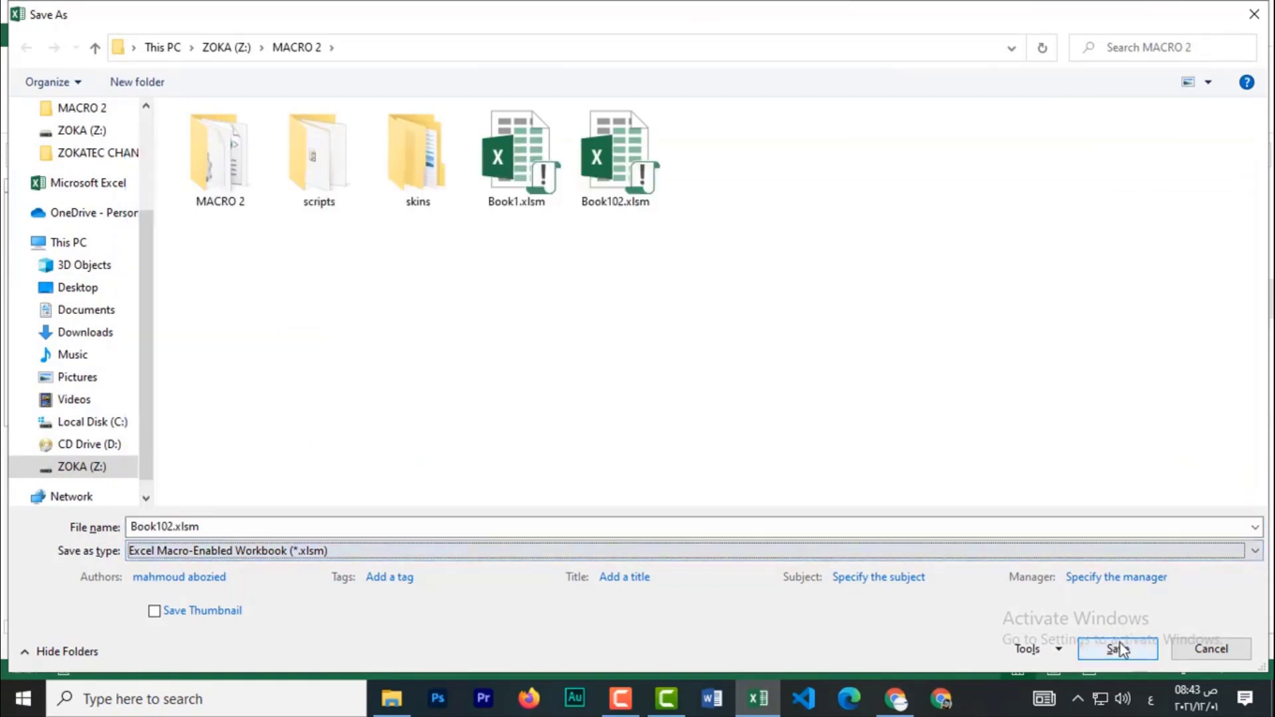
pyautogui.click(1118, 649)
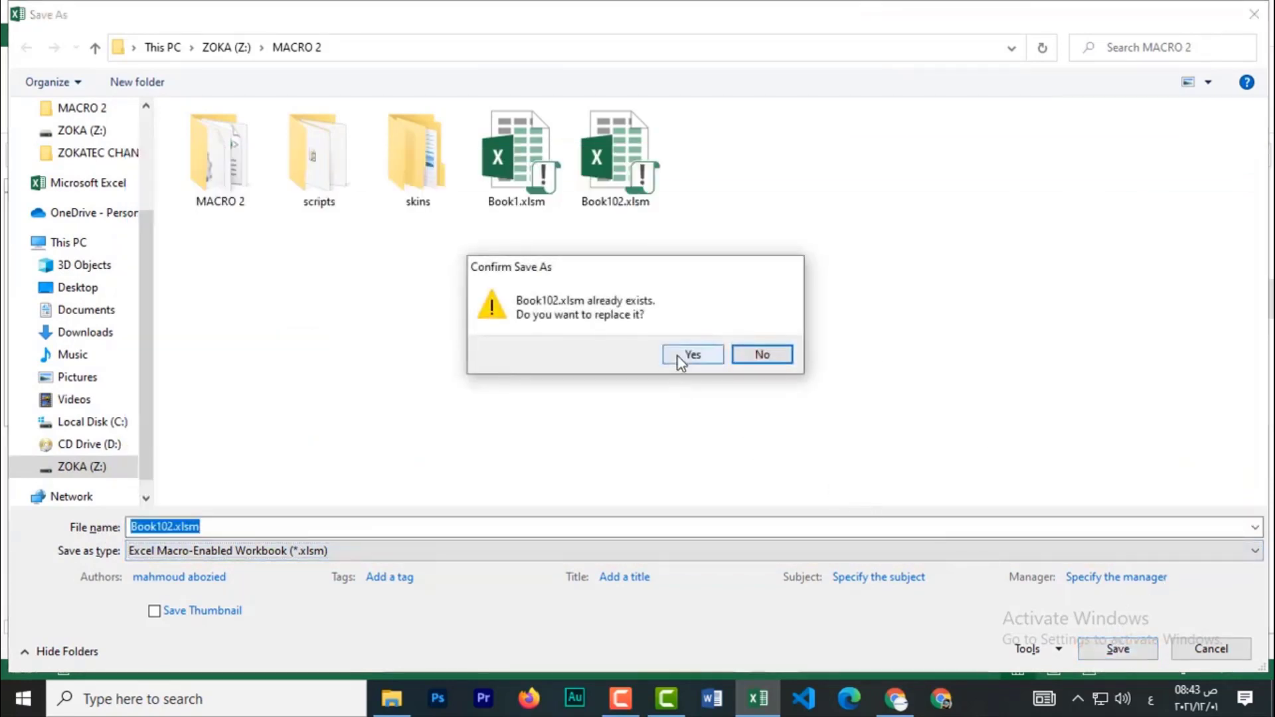
pyautogui.click(713, 364)
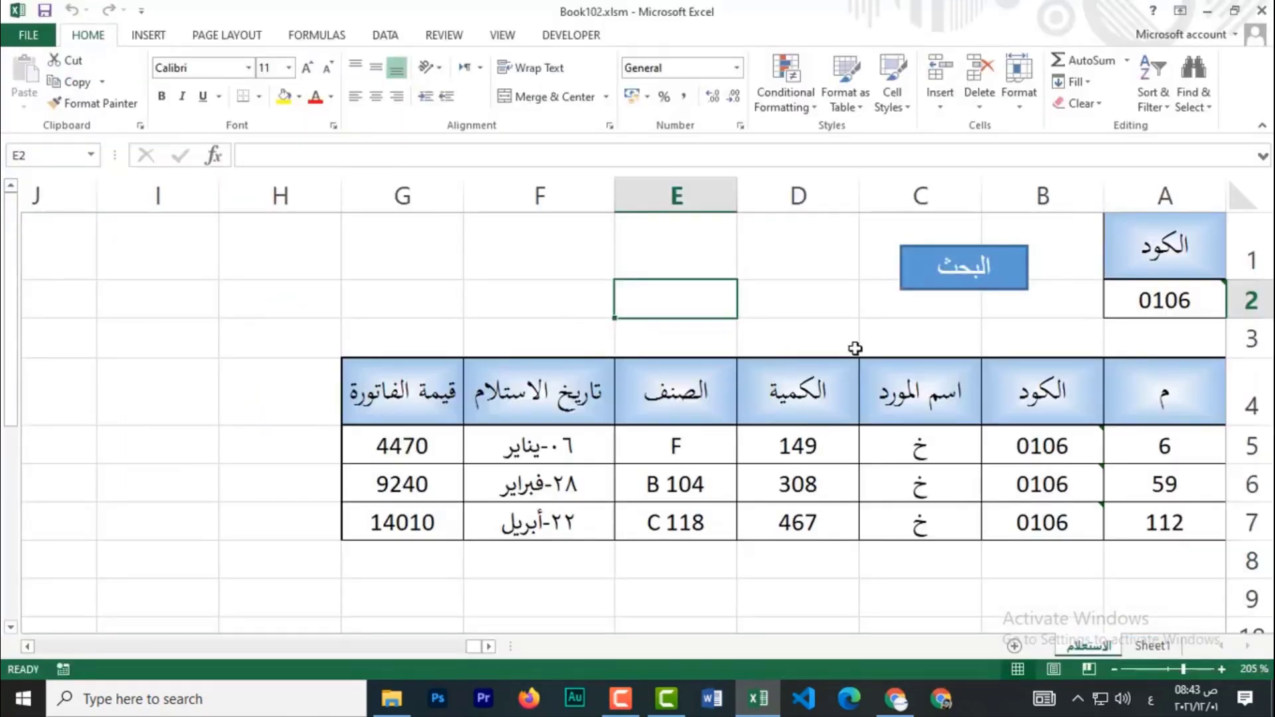